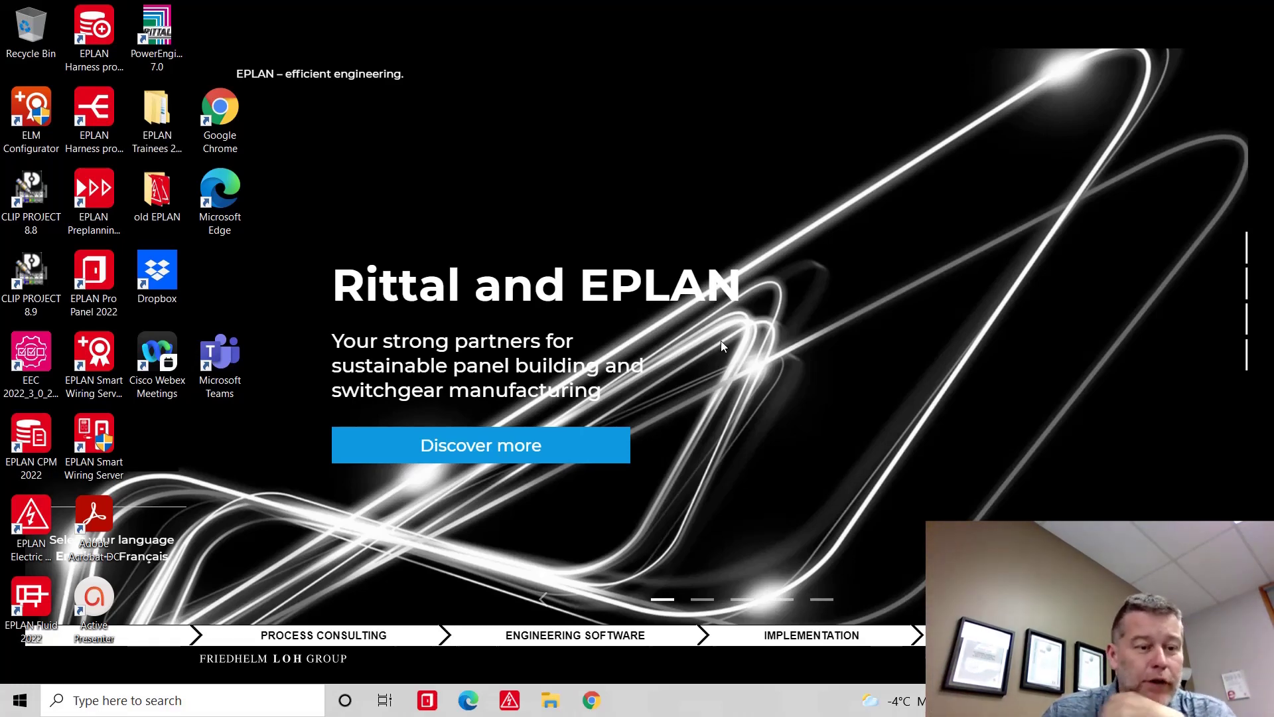
Step: Launch the Smart Wiring Server licensing tool and dismiss its network license check error
left_click(99, 353)
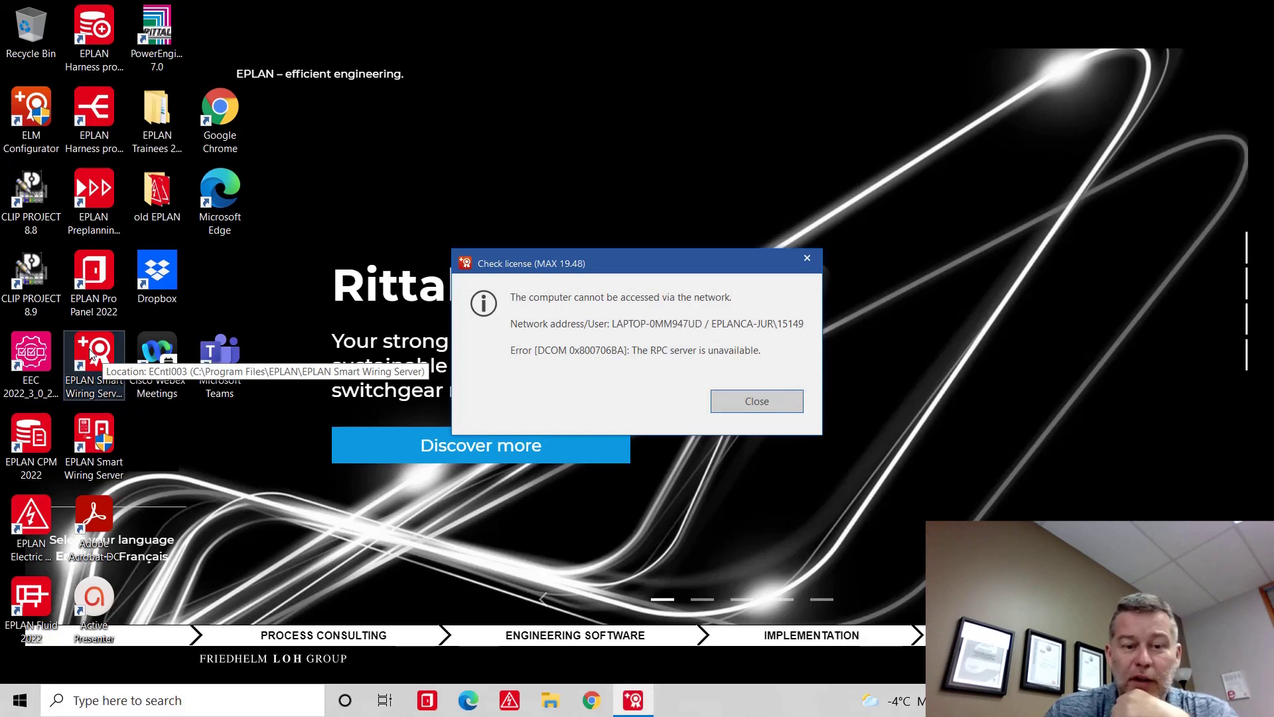
left_click(794, 402)
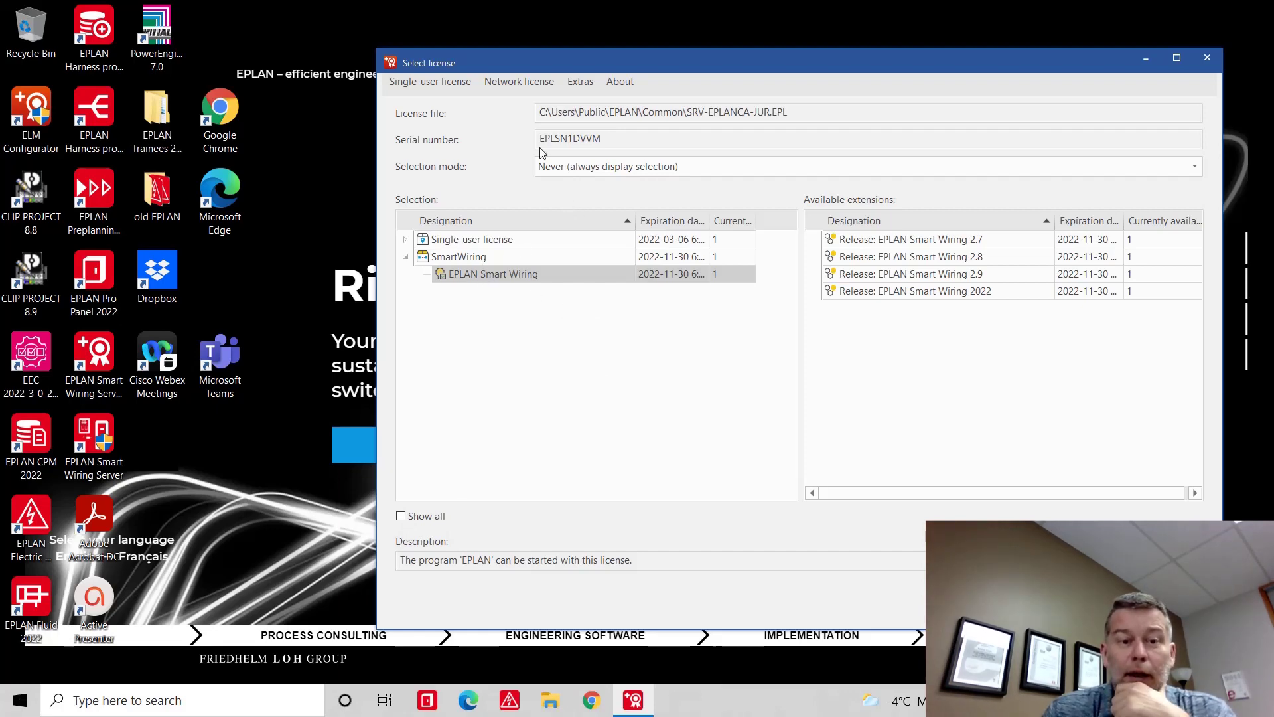
Step: Try connecting to the 'eplan' network license manager, then dismiss the already-connected message and cancel
left_click(515, 82)
left_click(531, 99)
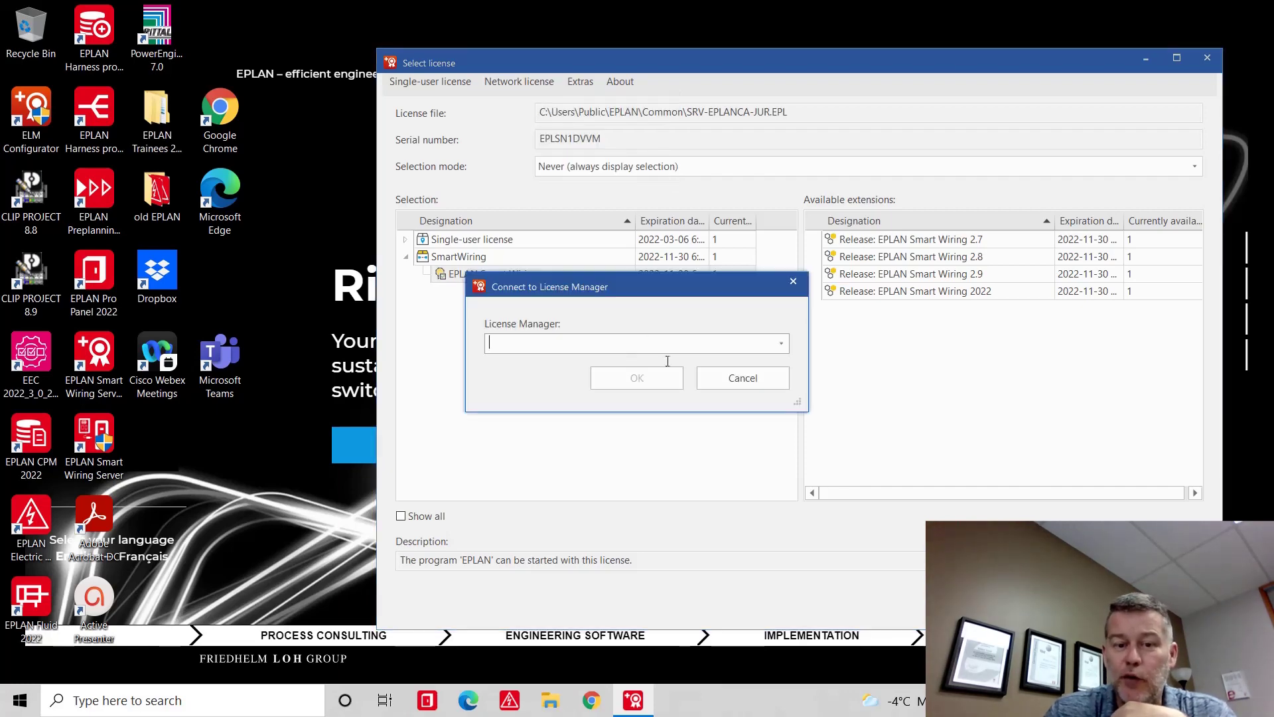
left_click(782, 343)
left_click(643, 346)
type("eplanca-jur")
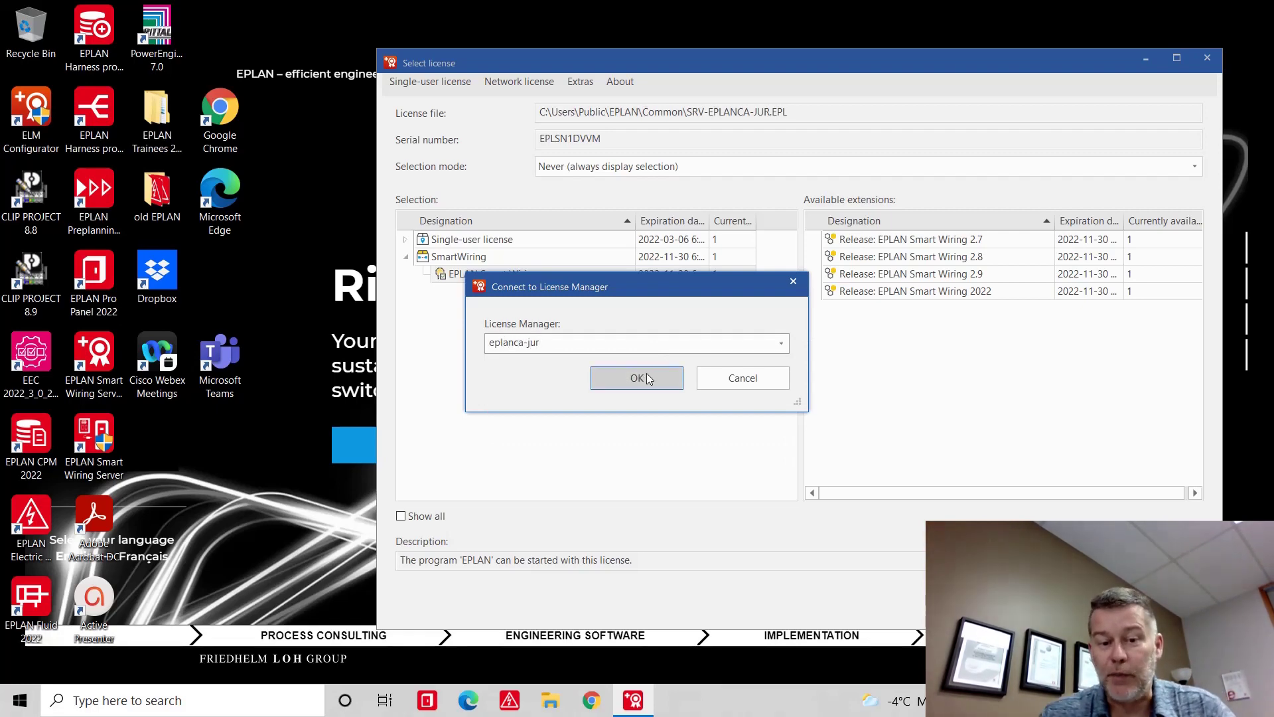
left_click(644, 376)
left_click(756, 378)
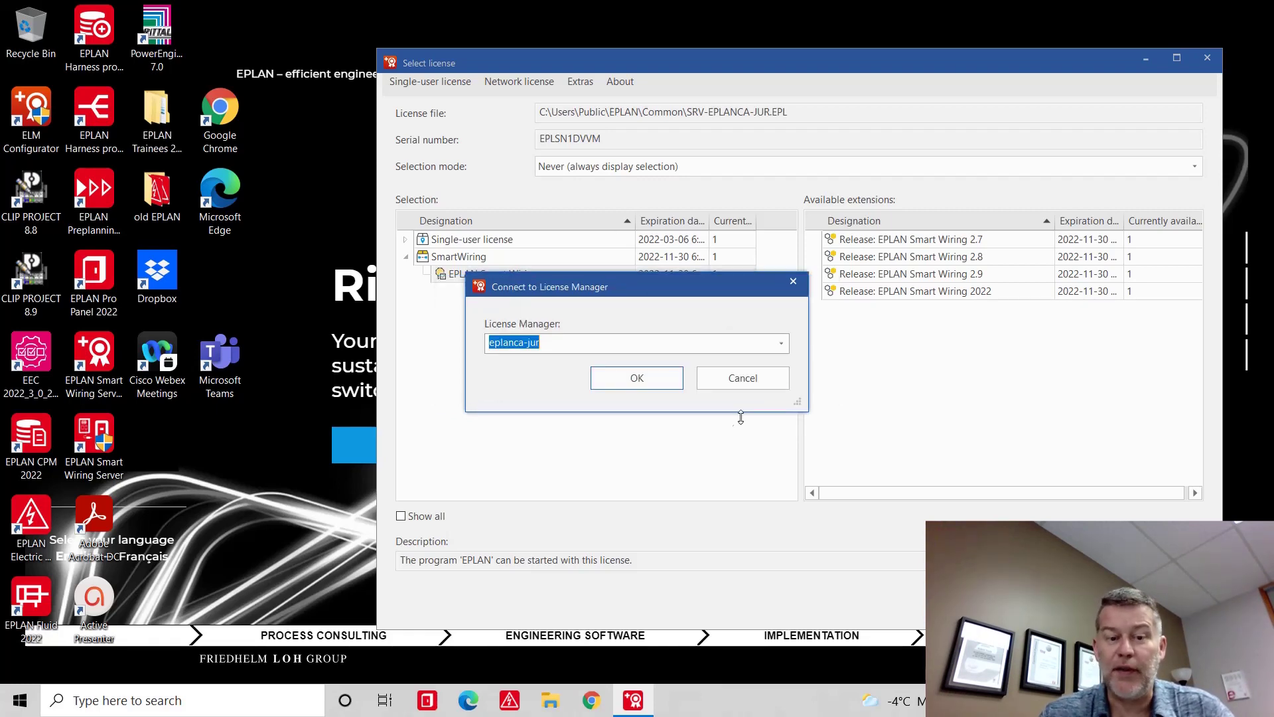
left_click(766, 385)
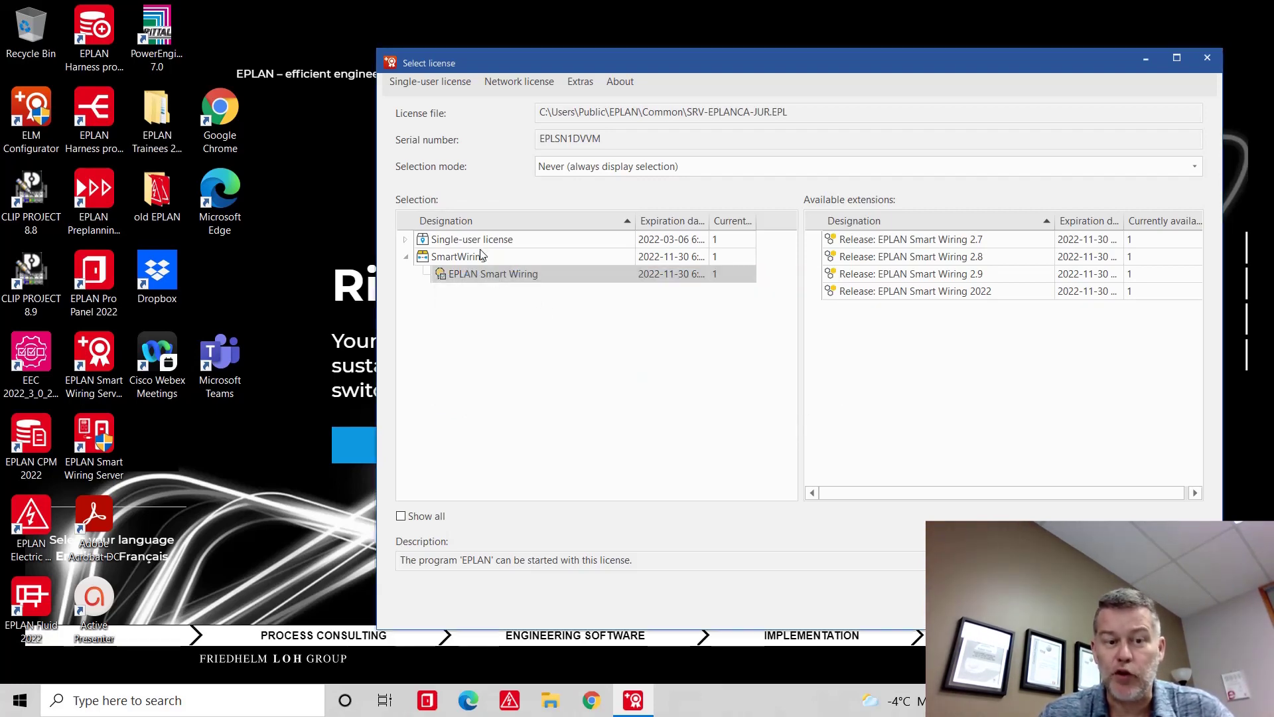
Step: Select the EPLAN Smart Wiring license with mode 'Always use the selected license' and confirm
left_click(458, 242)
left_click(502, 279)
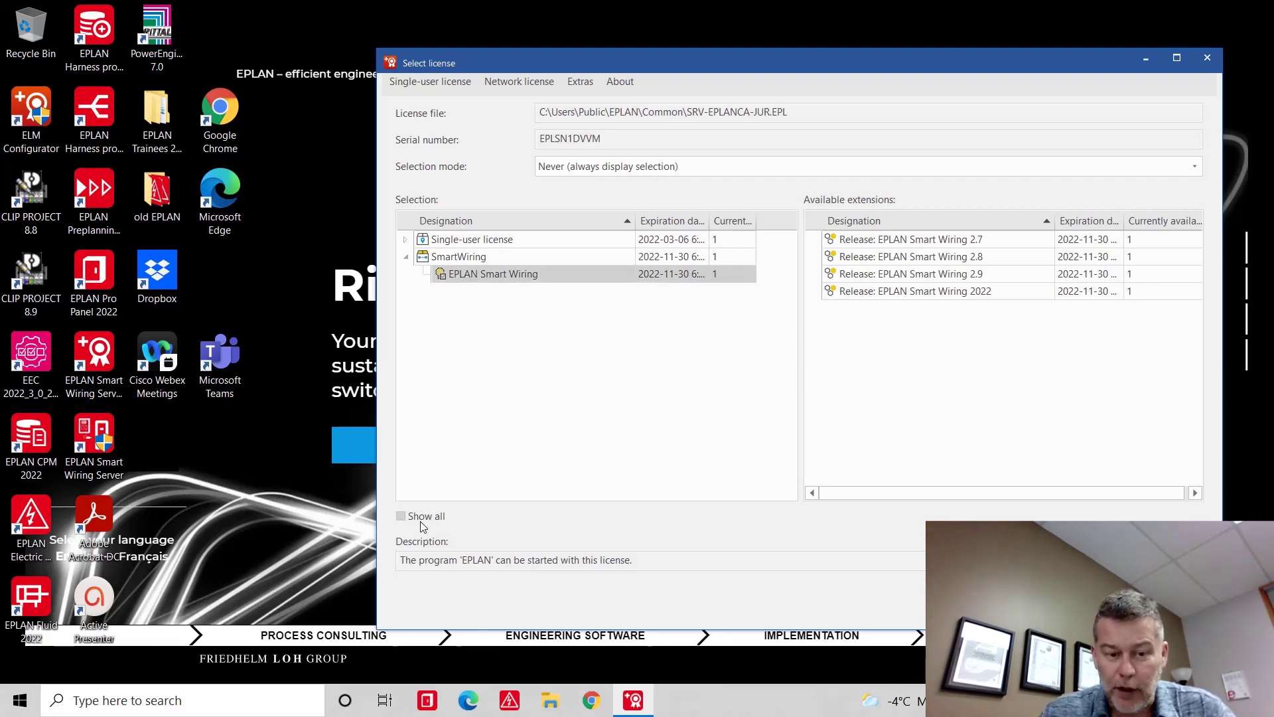
left_click(588, 168)
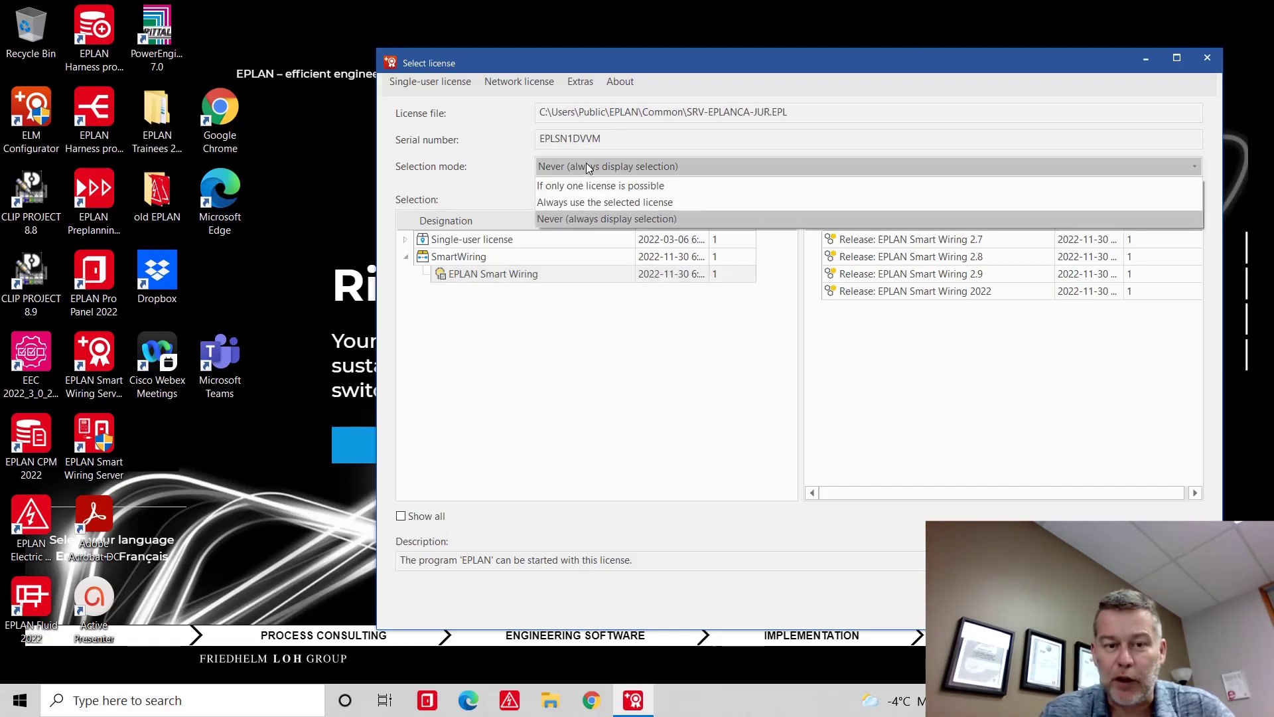
left_click(589, 201)
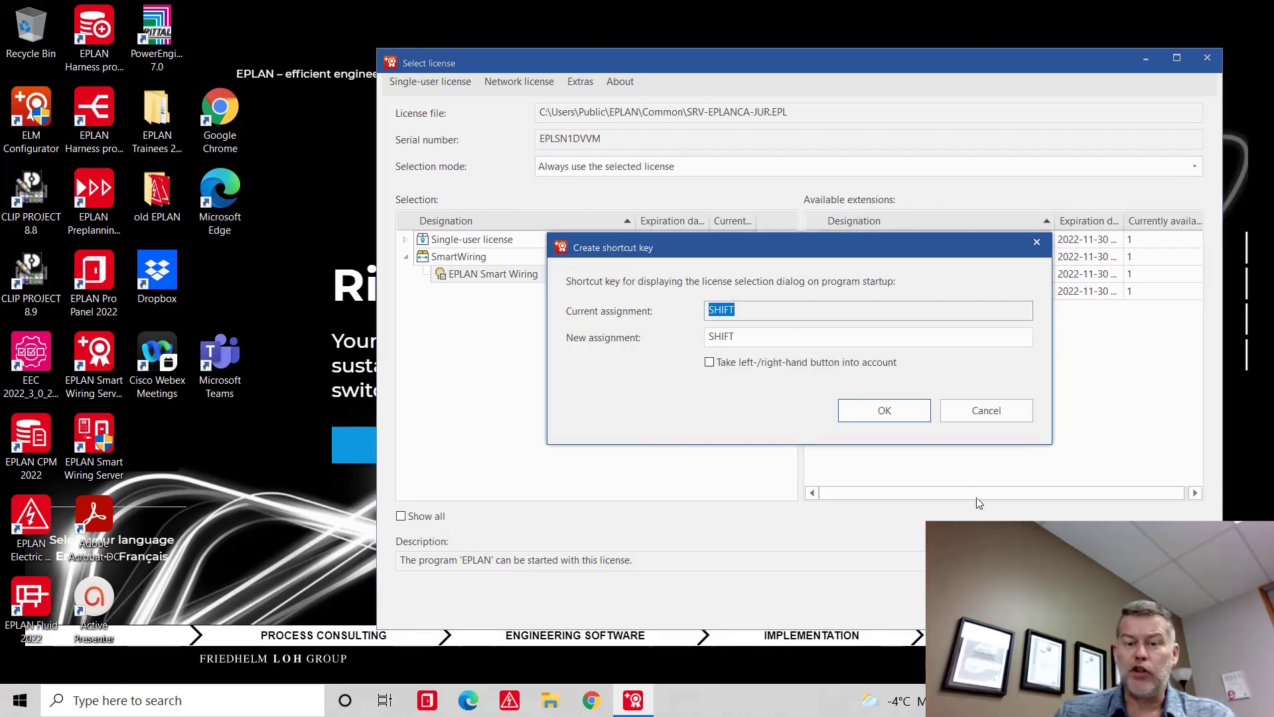
left_click(888, 412)
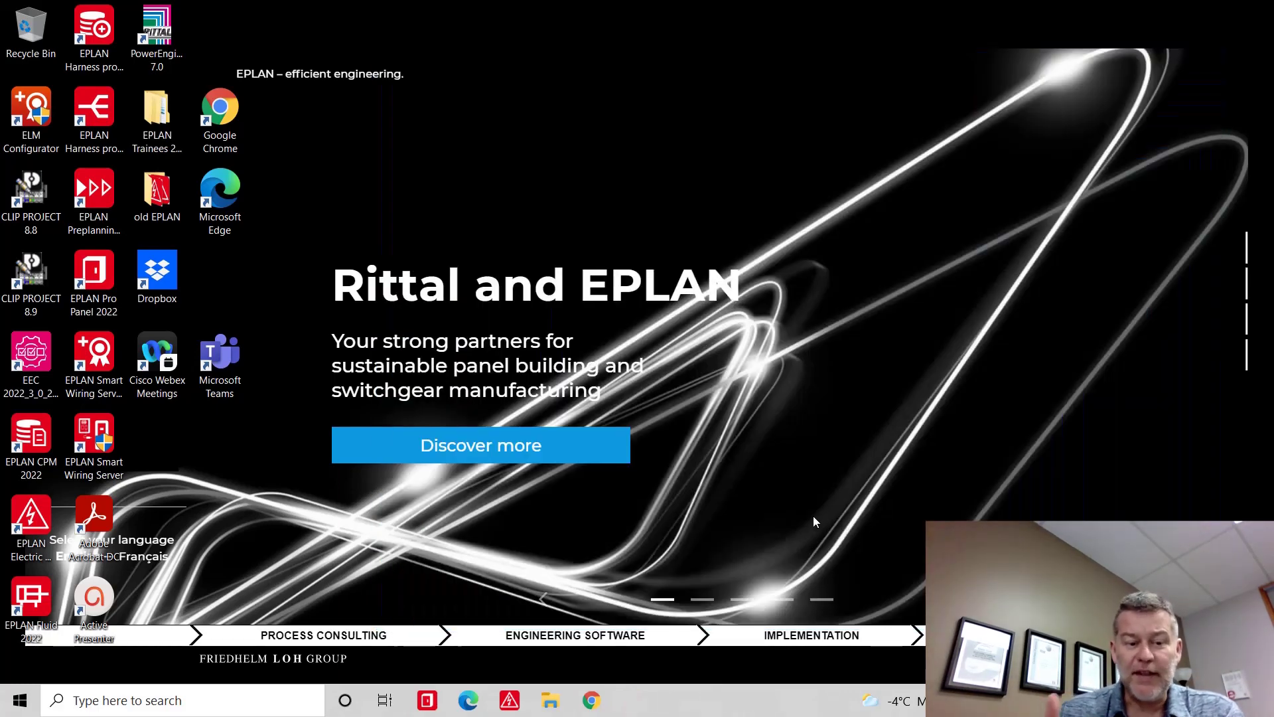
Step: Start EPLAN Smart Wiring Server on 192.168.0.118:8090 and move its window up and right
double_click(81, 437)
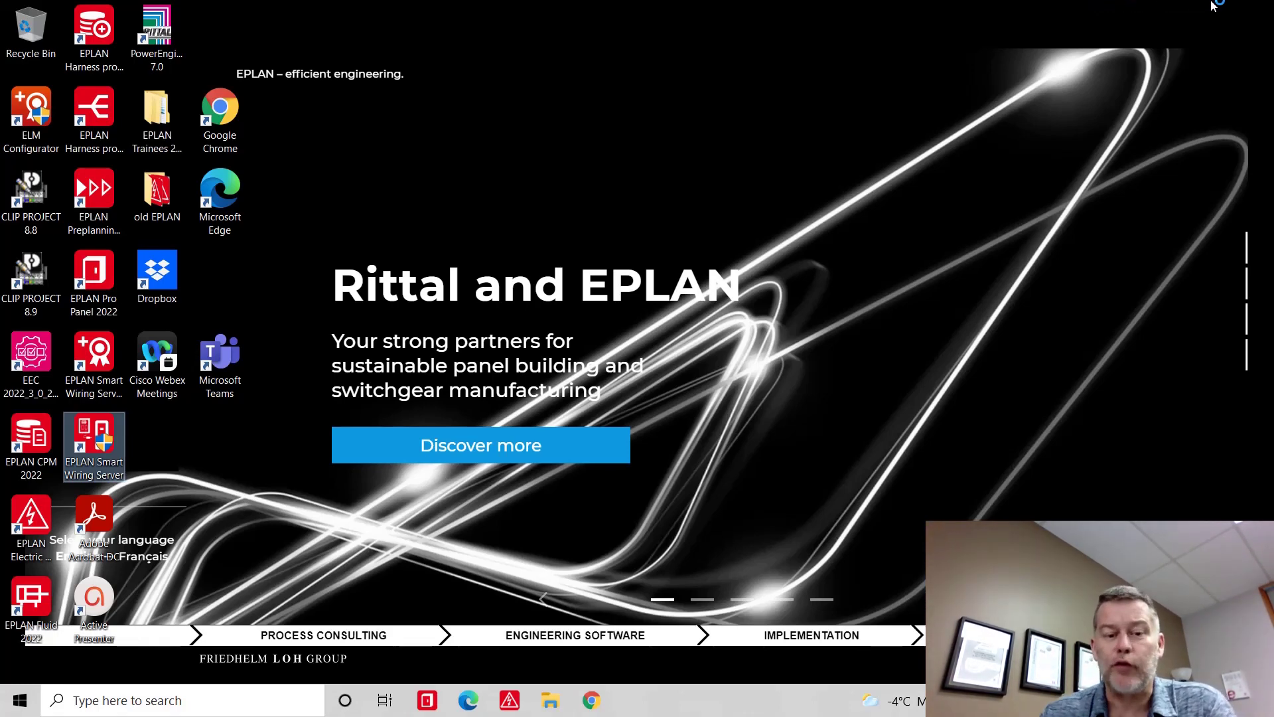
left_click(564, 465)
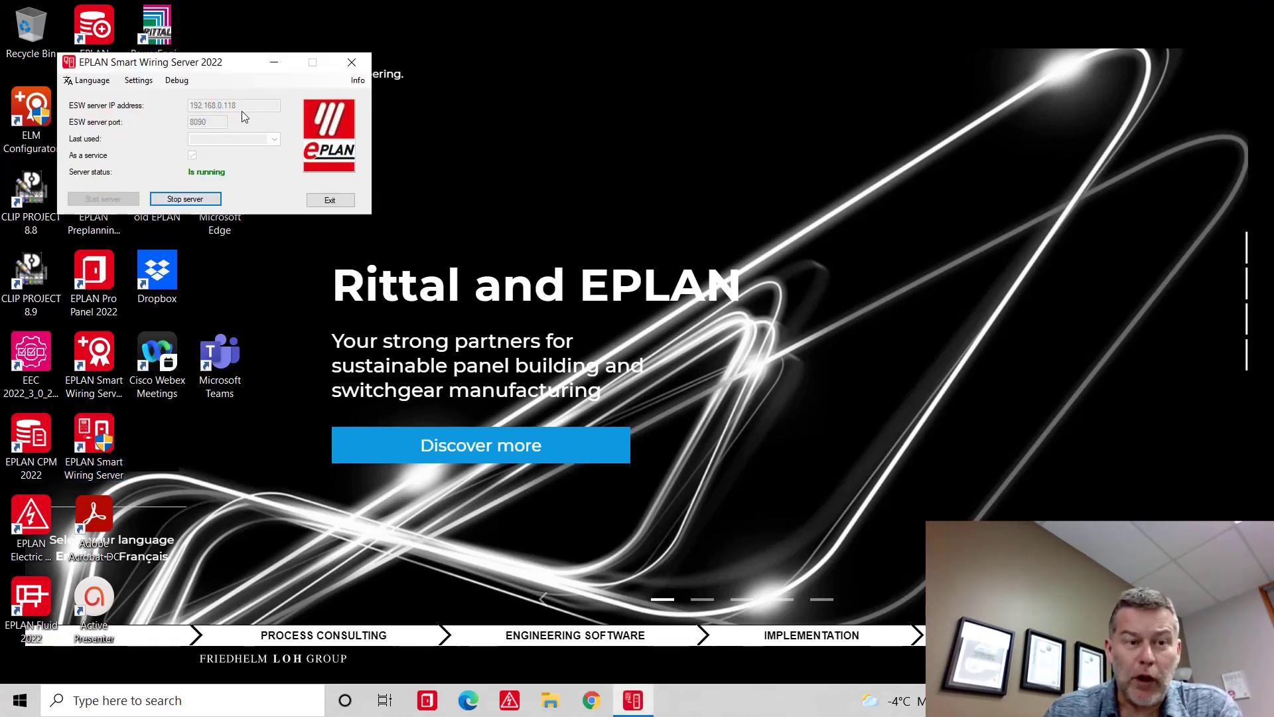
left_click_drag(222, 63, 359, 44)
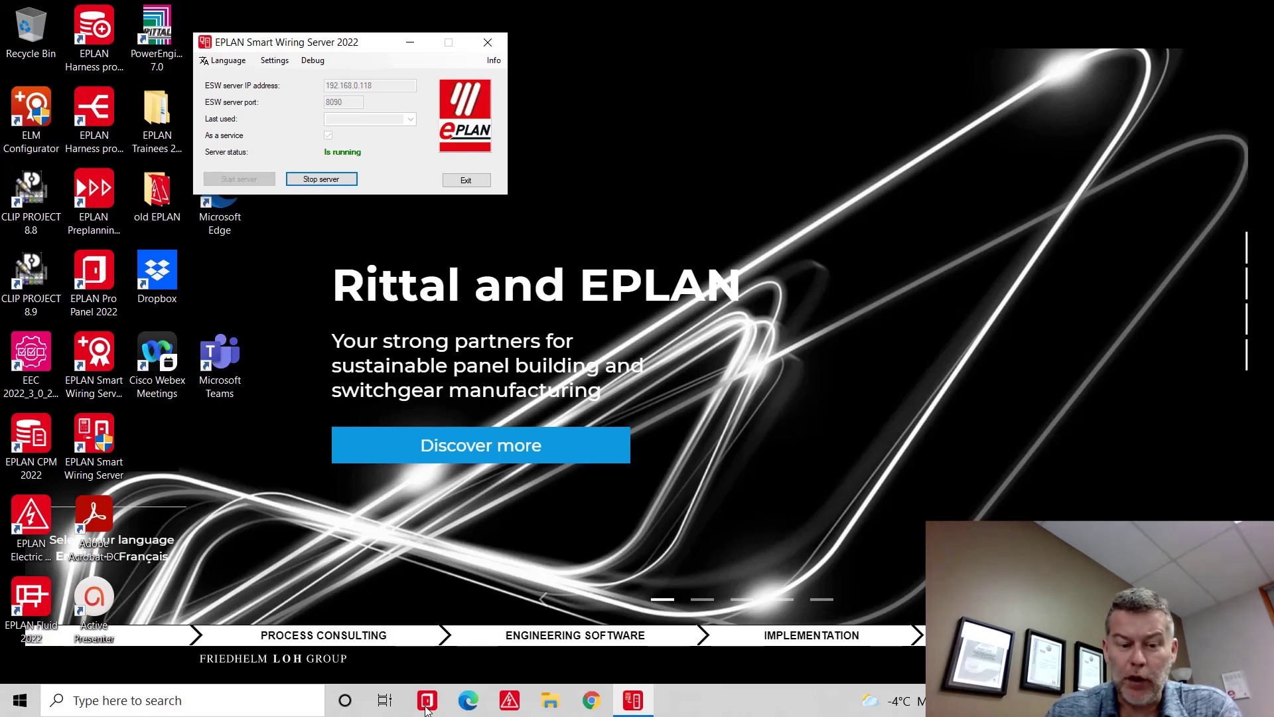
left_click(469, 701)
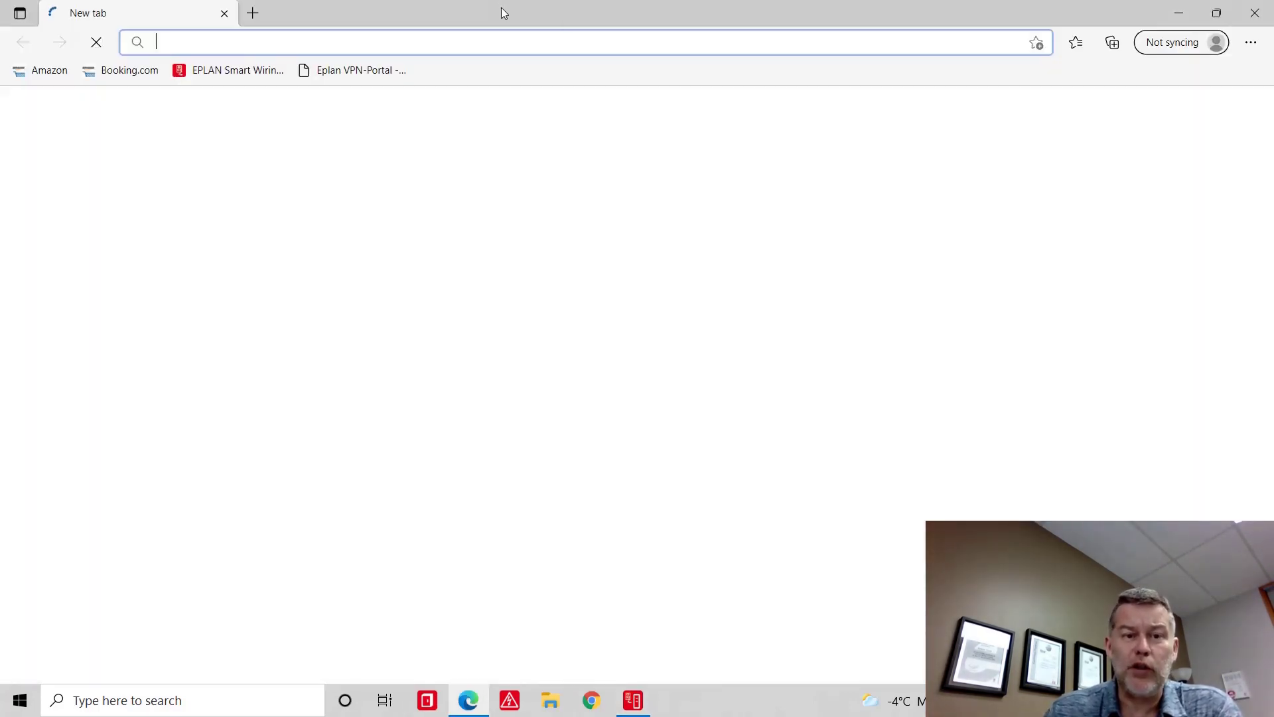
Step: Load 192.168.0.118:8090 in Edge, sized beside the server window
left_click_drag(504, 9, 896, 15)
left_click(794, 49)
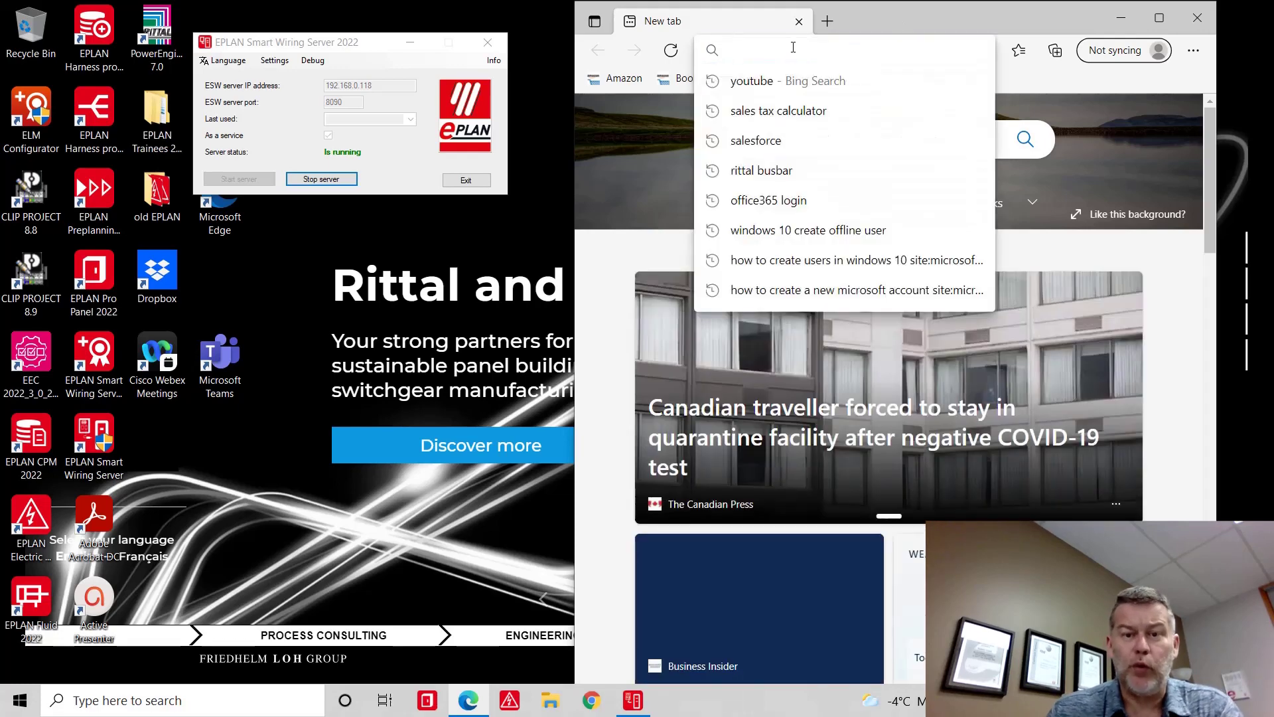
type("192.")
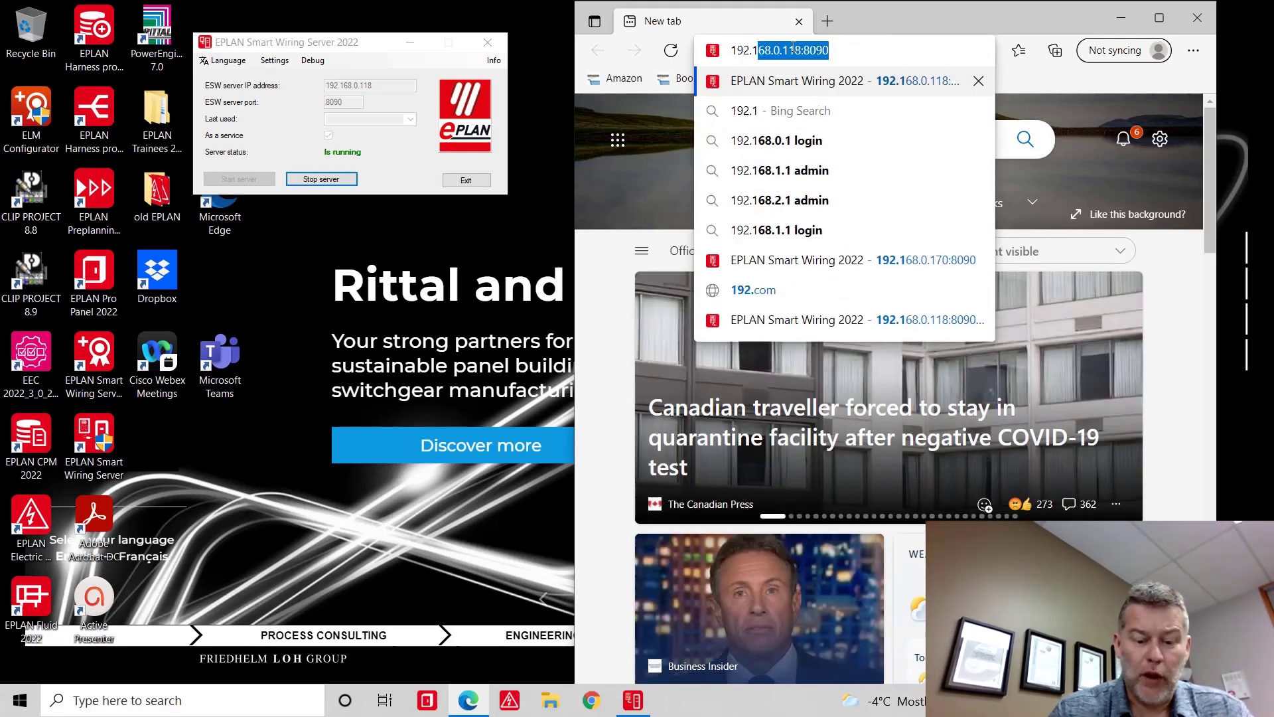
type("168.0.118")
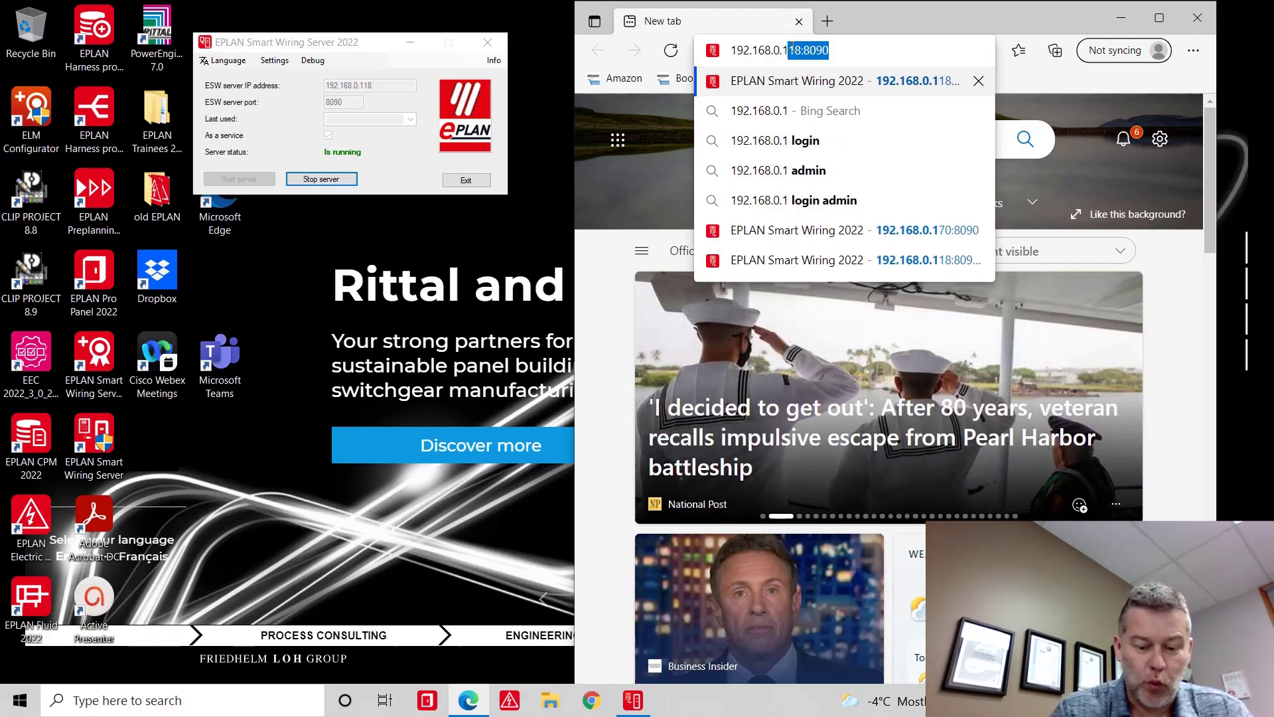
type(":8090")
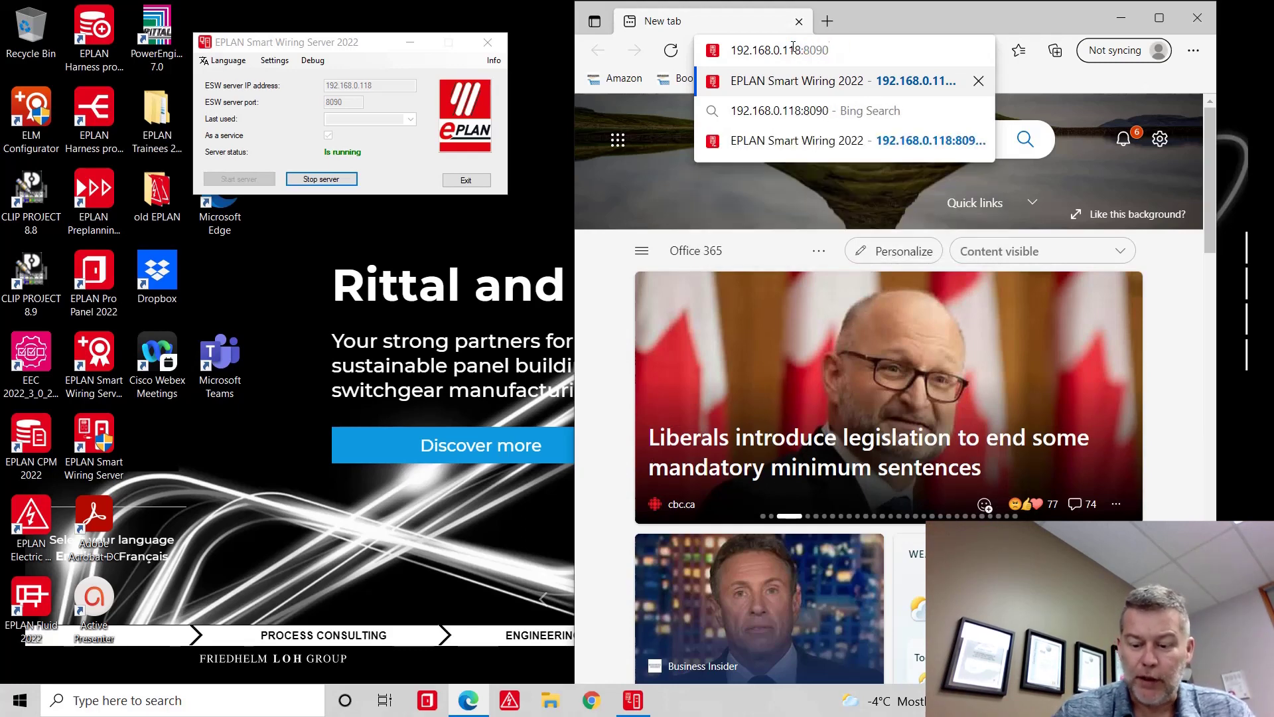
key("Return")
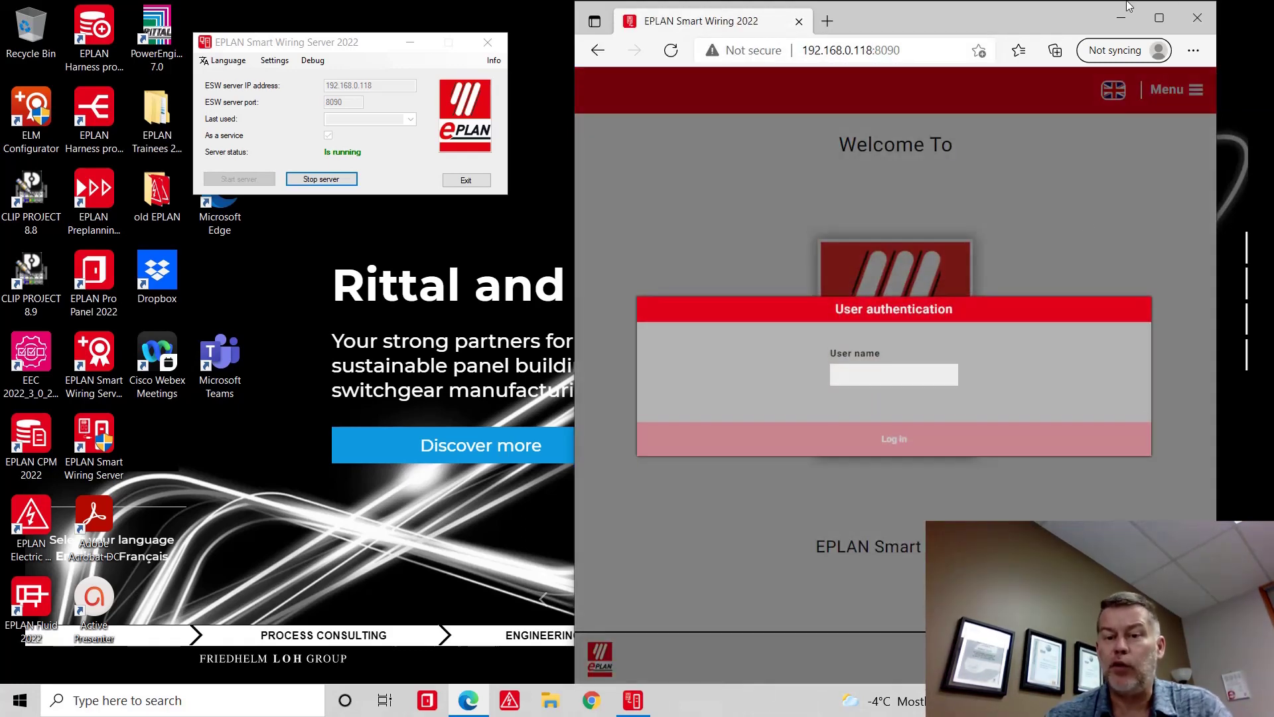
Step: Maximize the browser and log in to Smart Wiring with the capitalized user name
left_click(1160, 18)
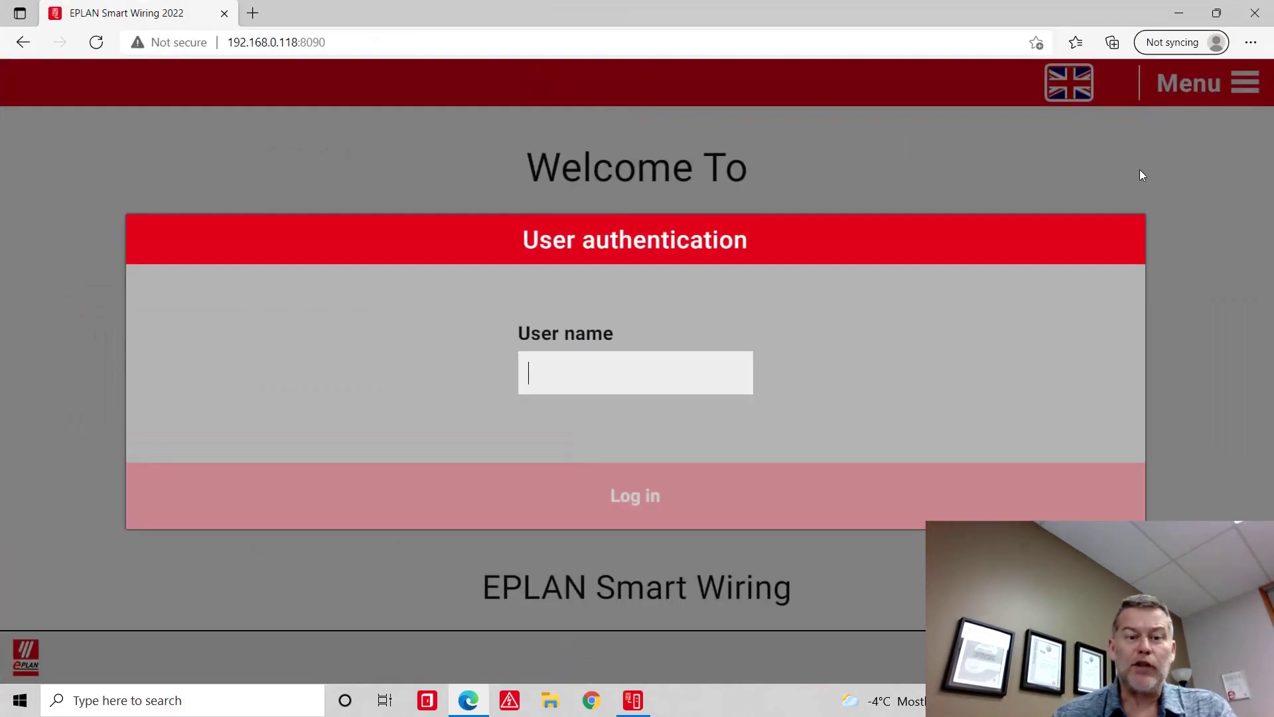
type("roland")
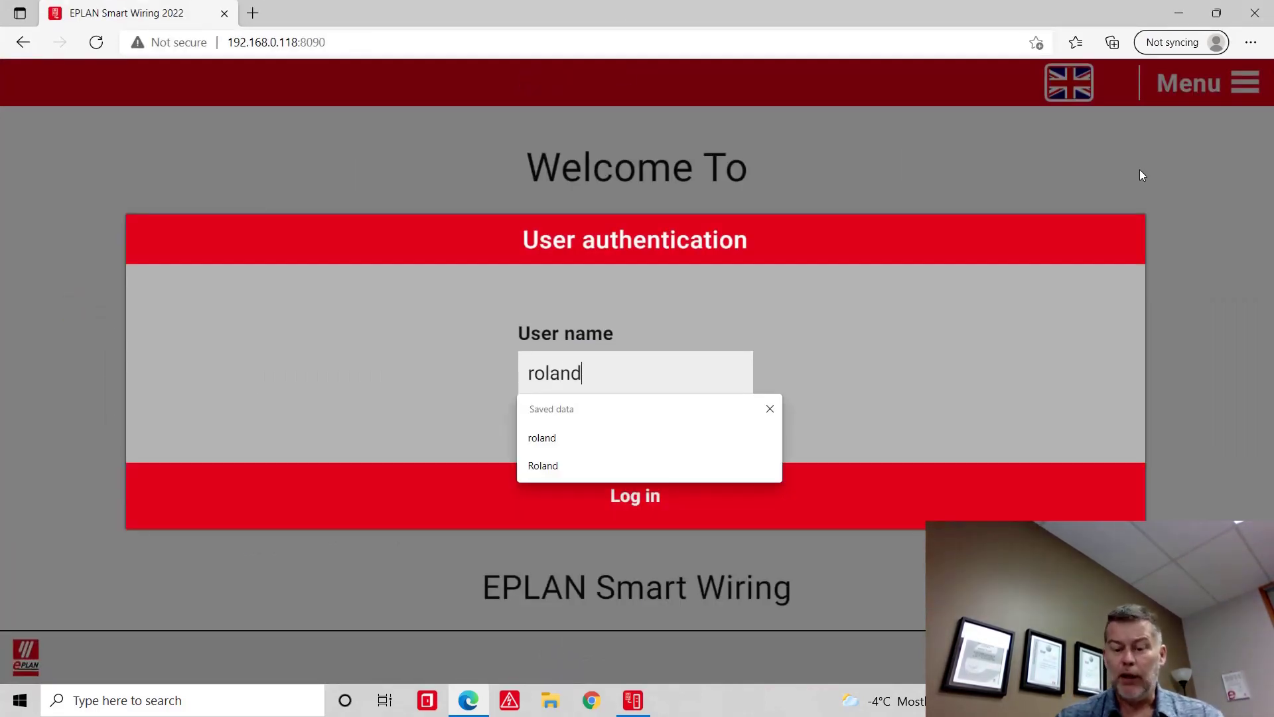
key("Home")
key("shift+Right")
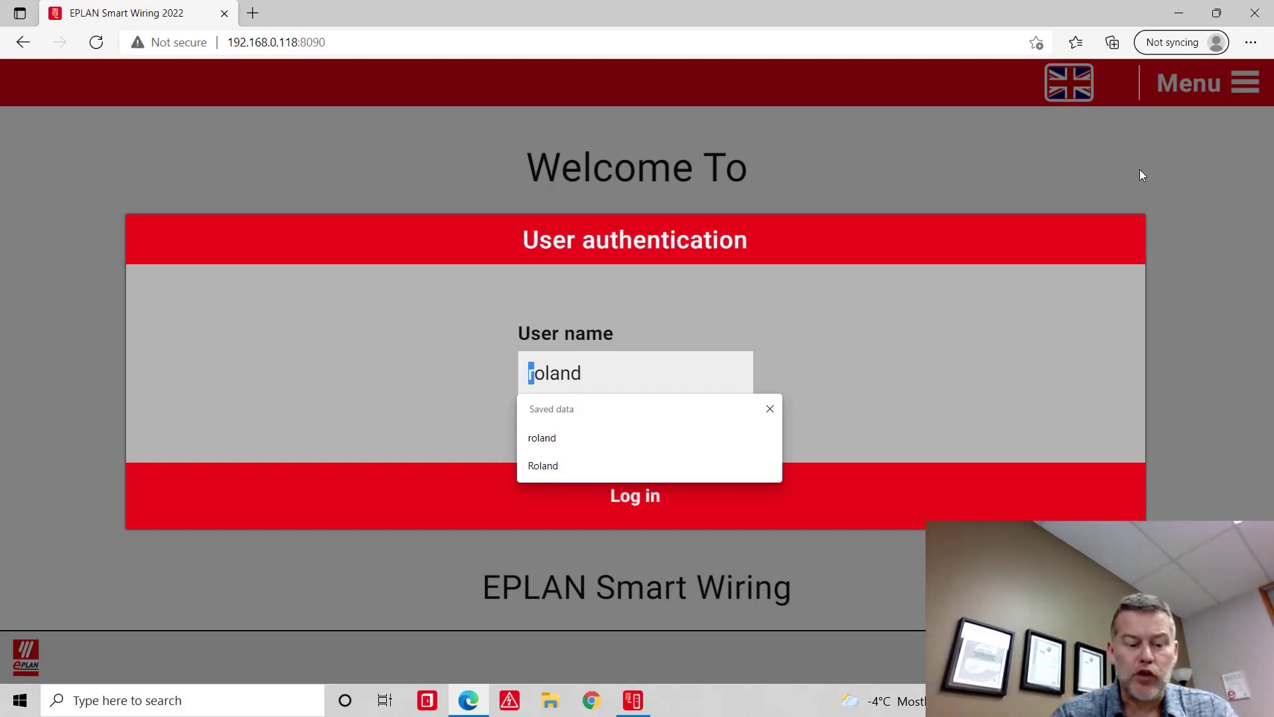
type("R")
key("Return")
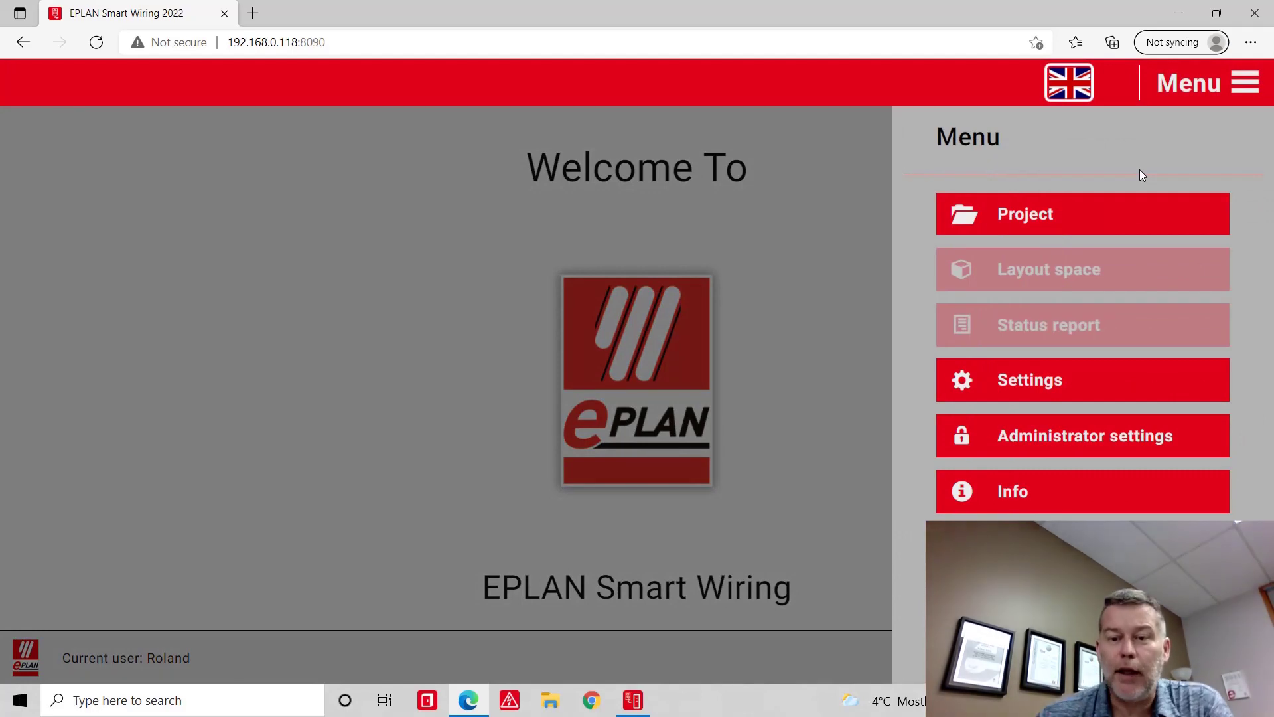
Step: Continue project 'ebuild 2022 testing en508ul' and open its instance 6
left_click(1006, 220)
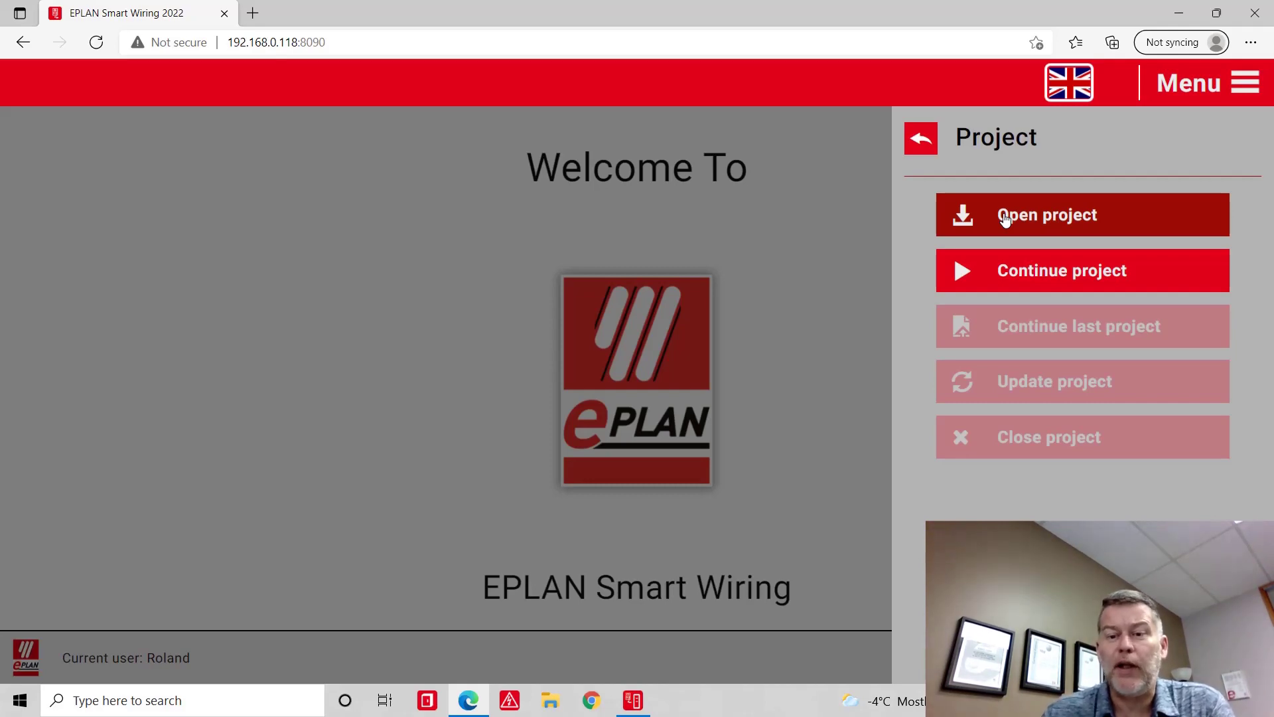
left_click(1015, 273)
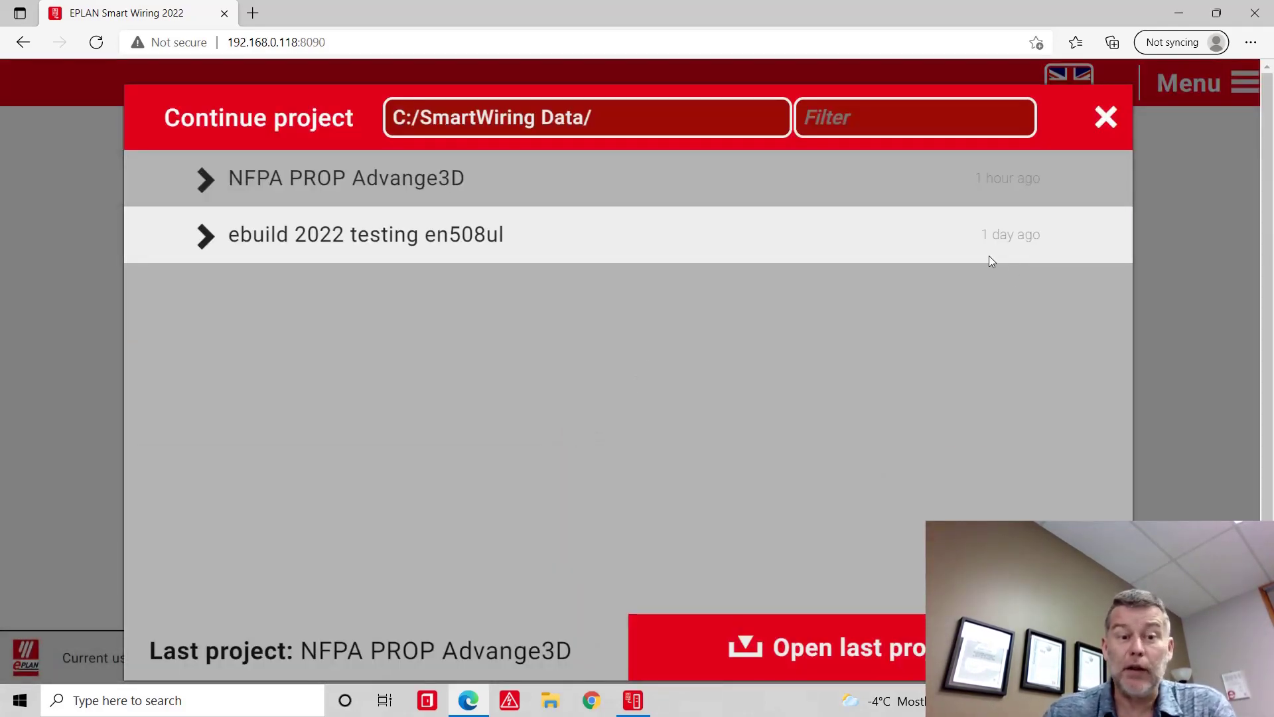
left_click(388, 235)
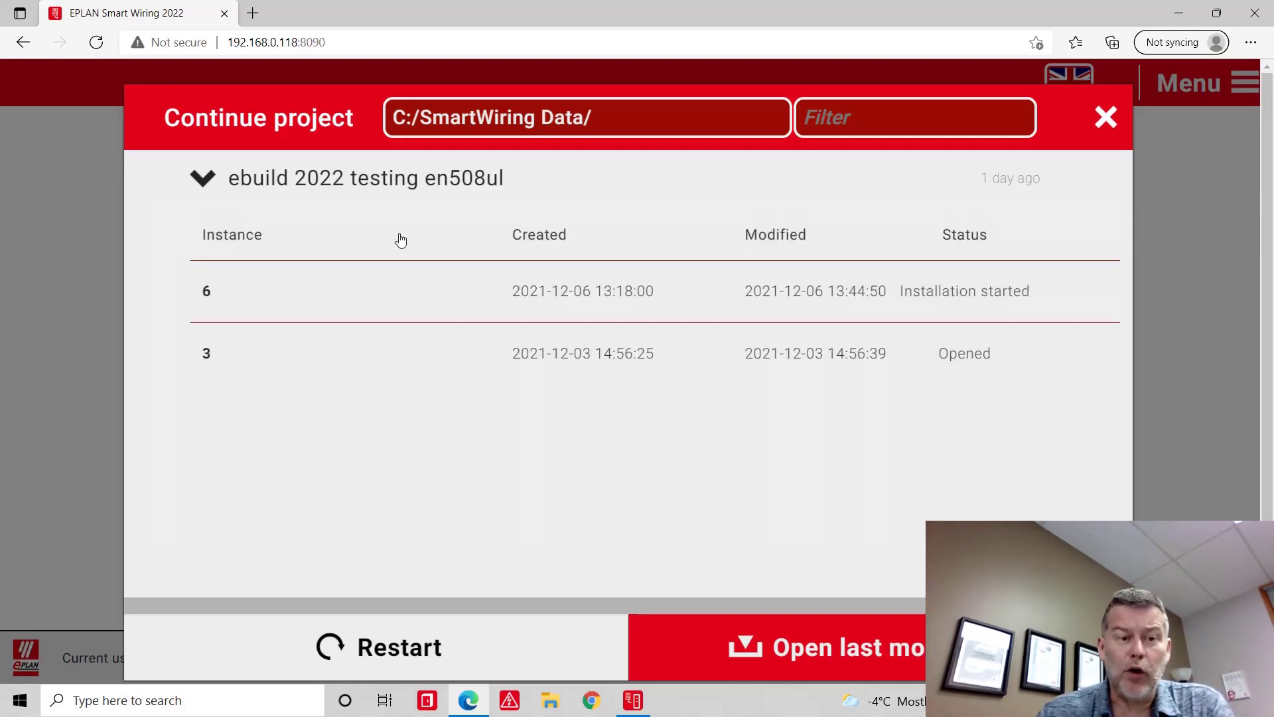
left_click(214, 299)
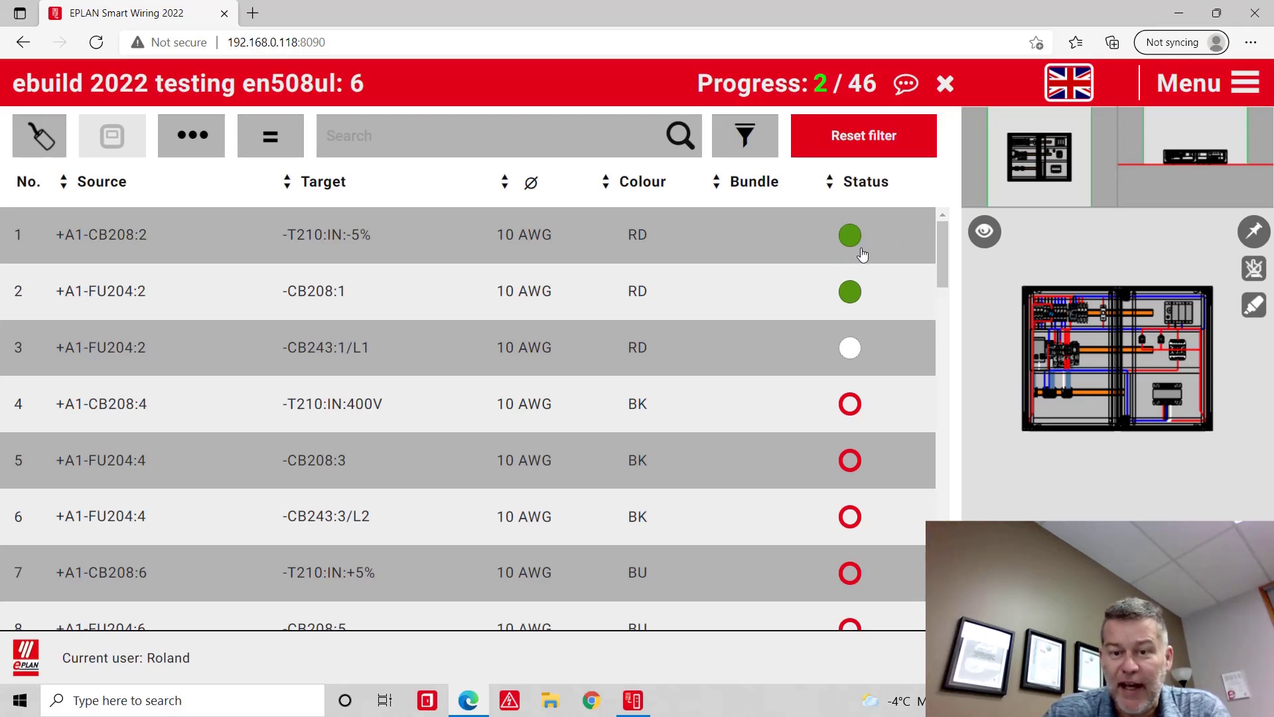
Step: Sort the wire list by status descending and expand wire 4's details
left_click(860, 191)
left_click(860, 186)
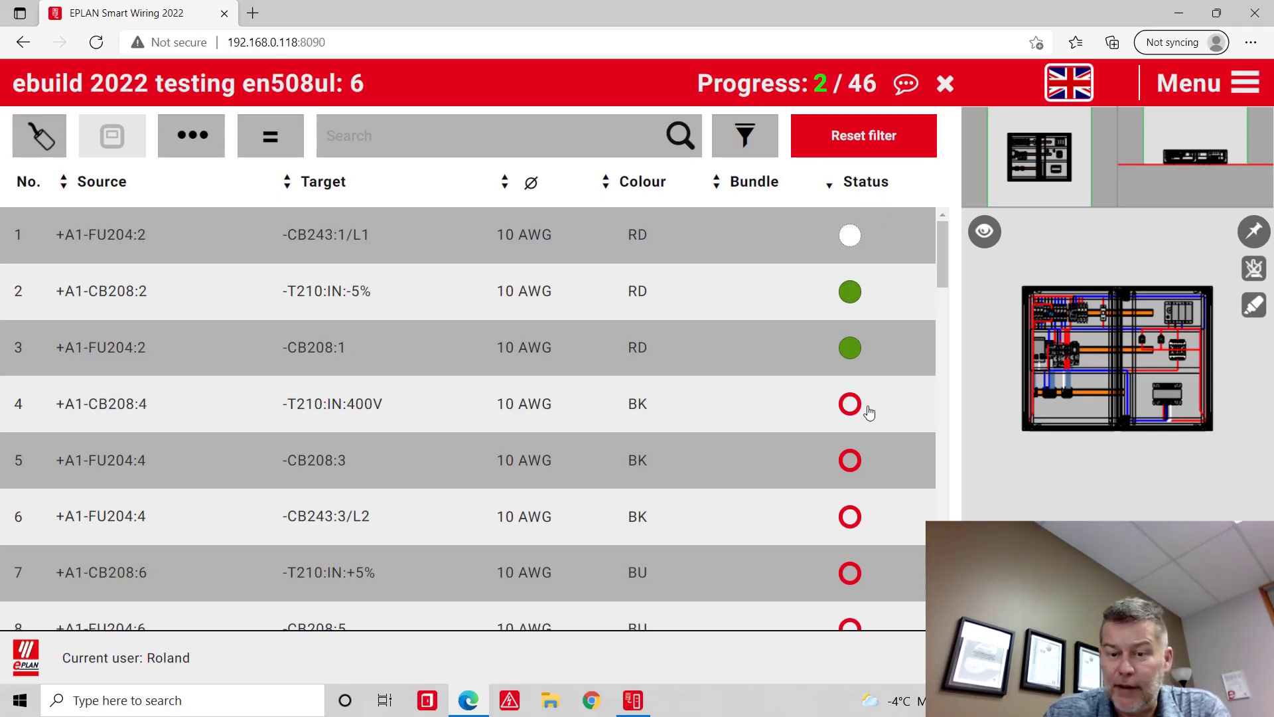
left_click(197, 408)
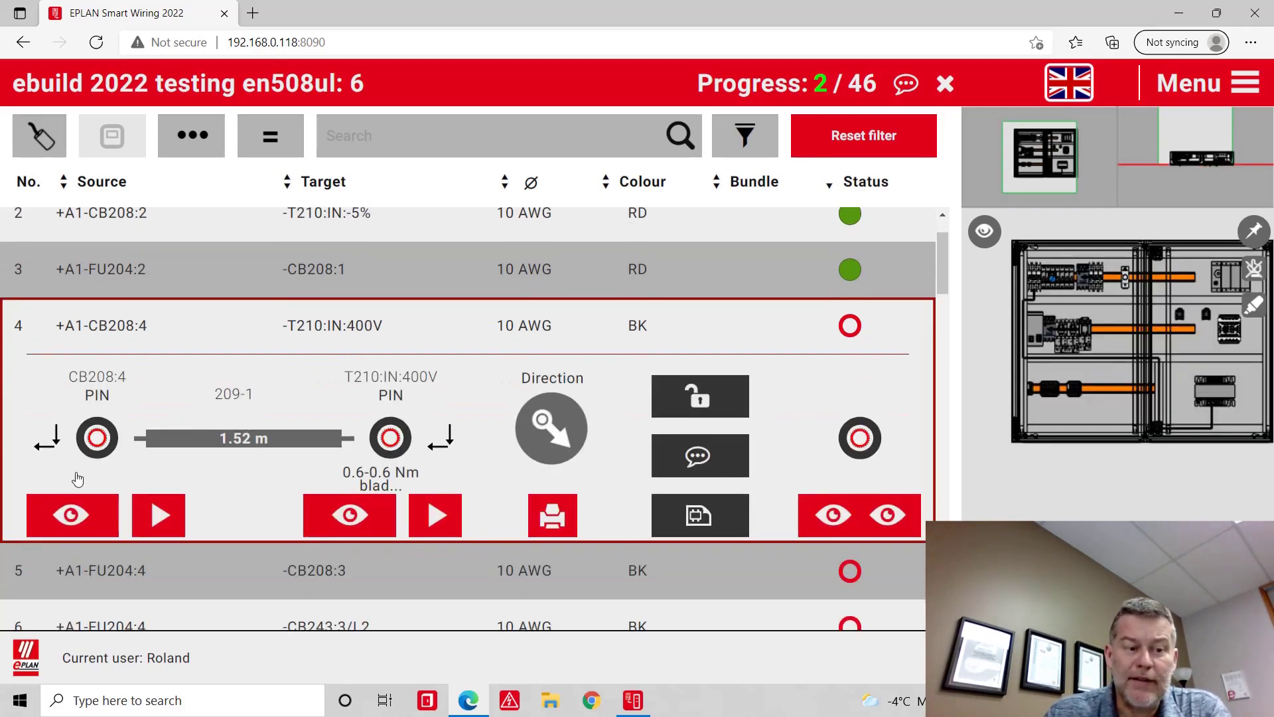
Step: Preview wire 4's CB208 and T210 ends and route, then mark source CB208:4 connected
left_click(80, 523)
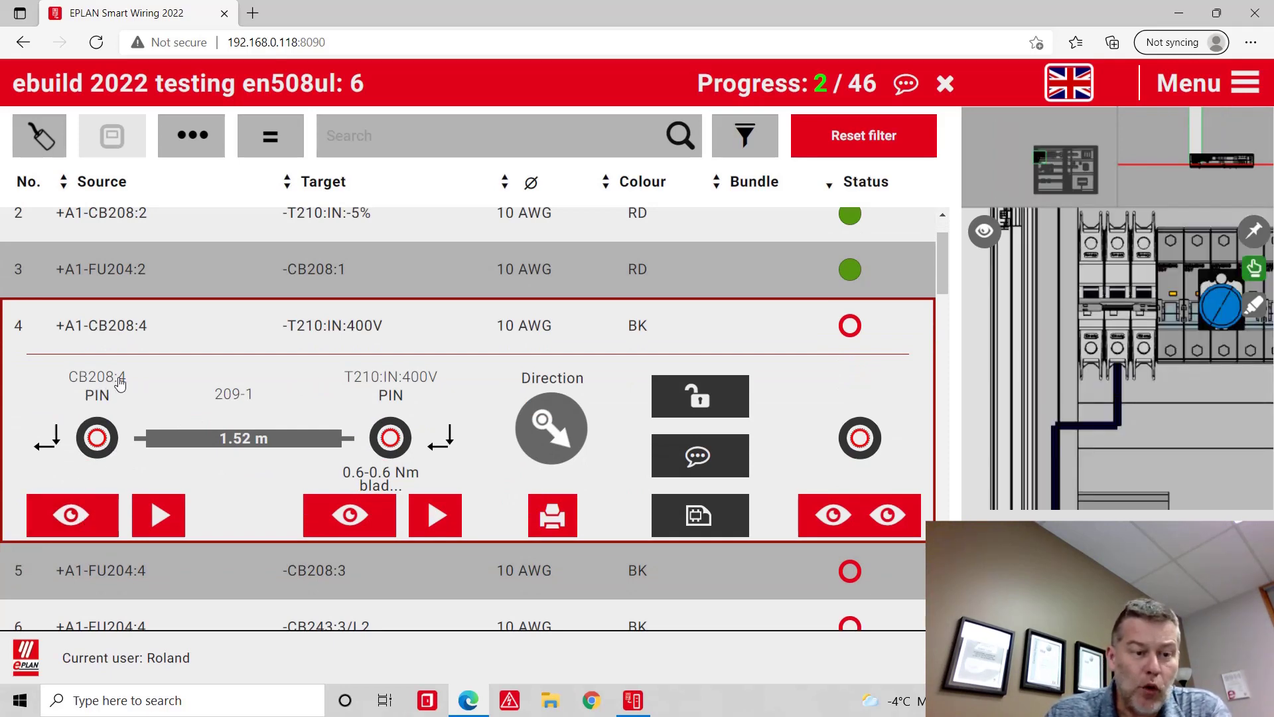
left_click(342, 524)
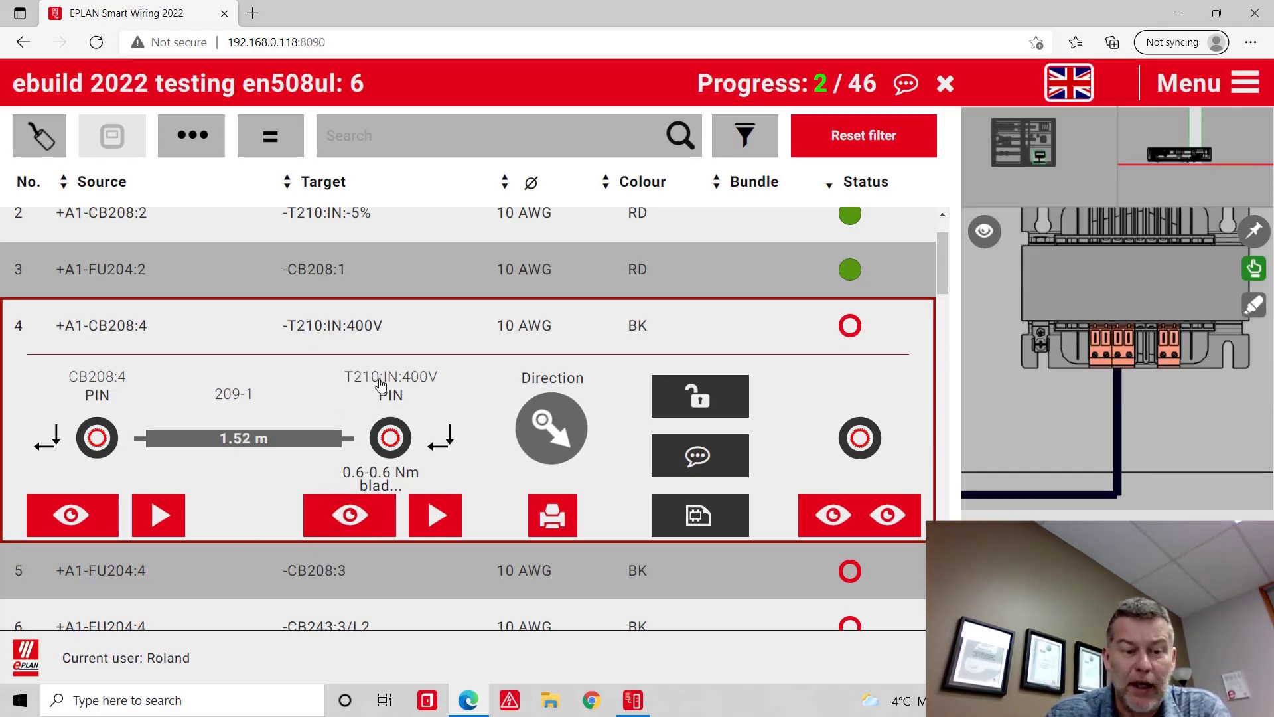
left_click(436, 521)
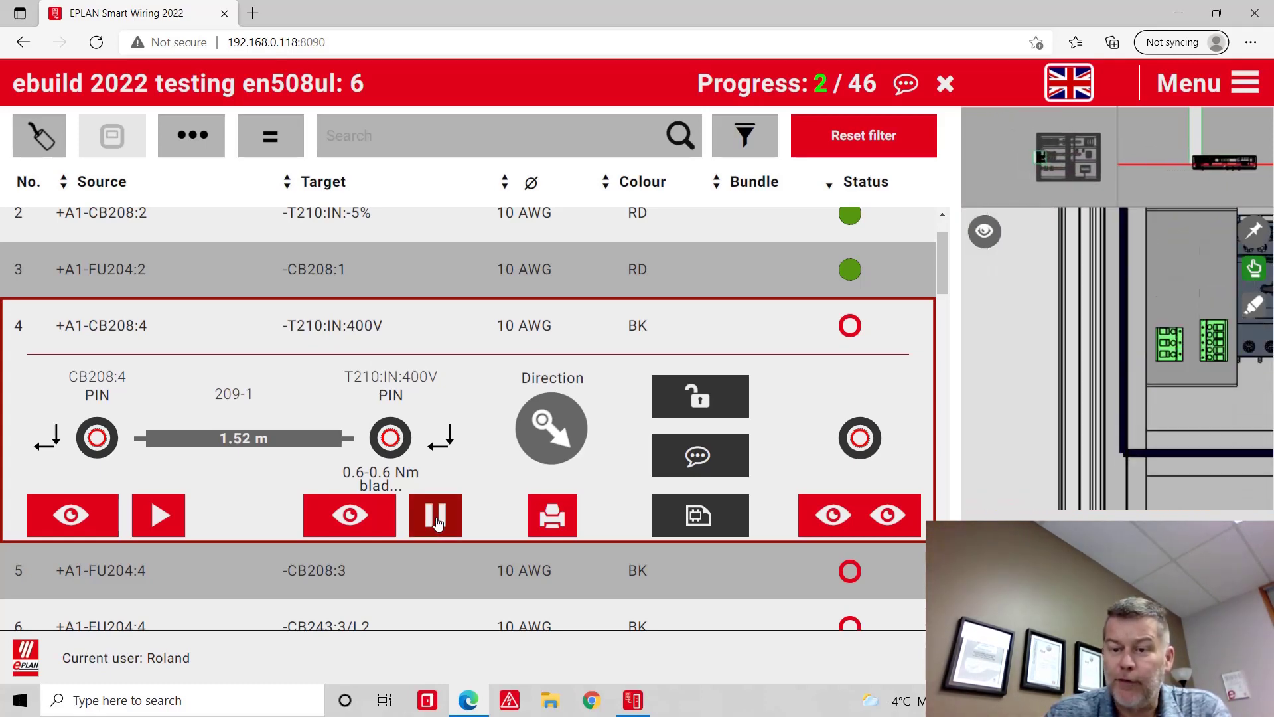
left_click(437, 522)
left_click(888, 517)
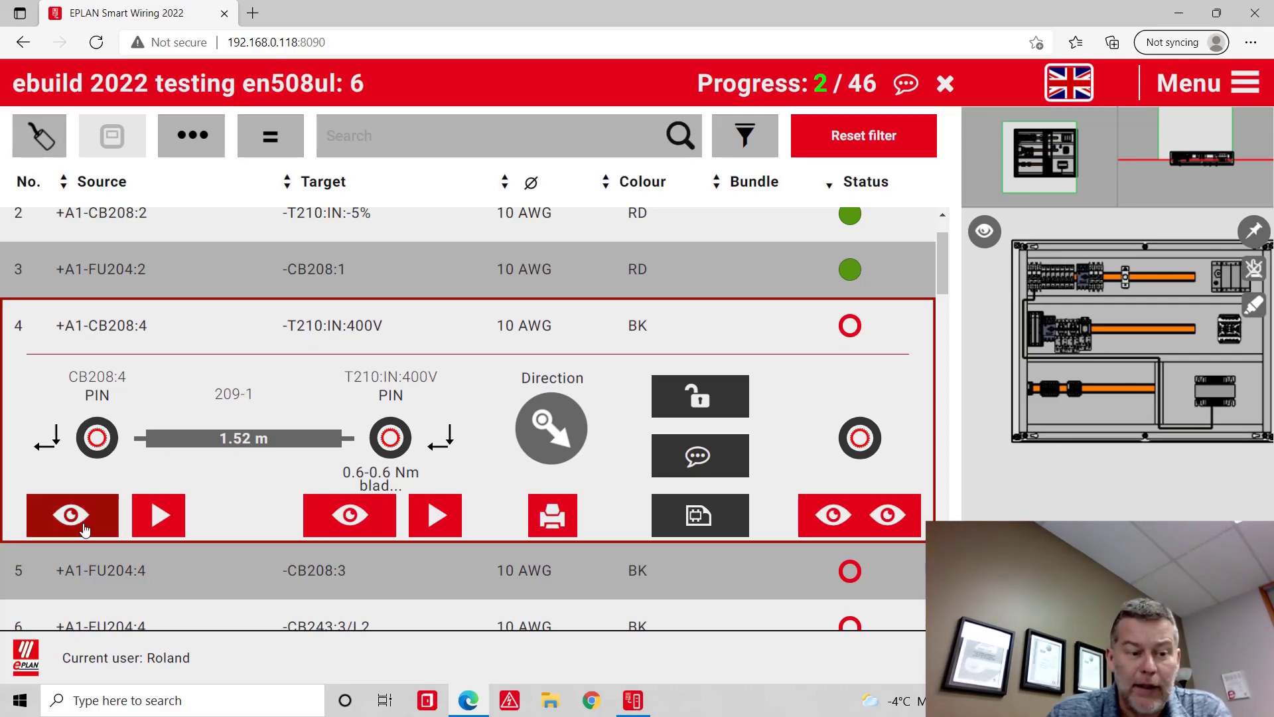
left_click(98, 440)
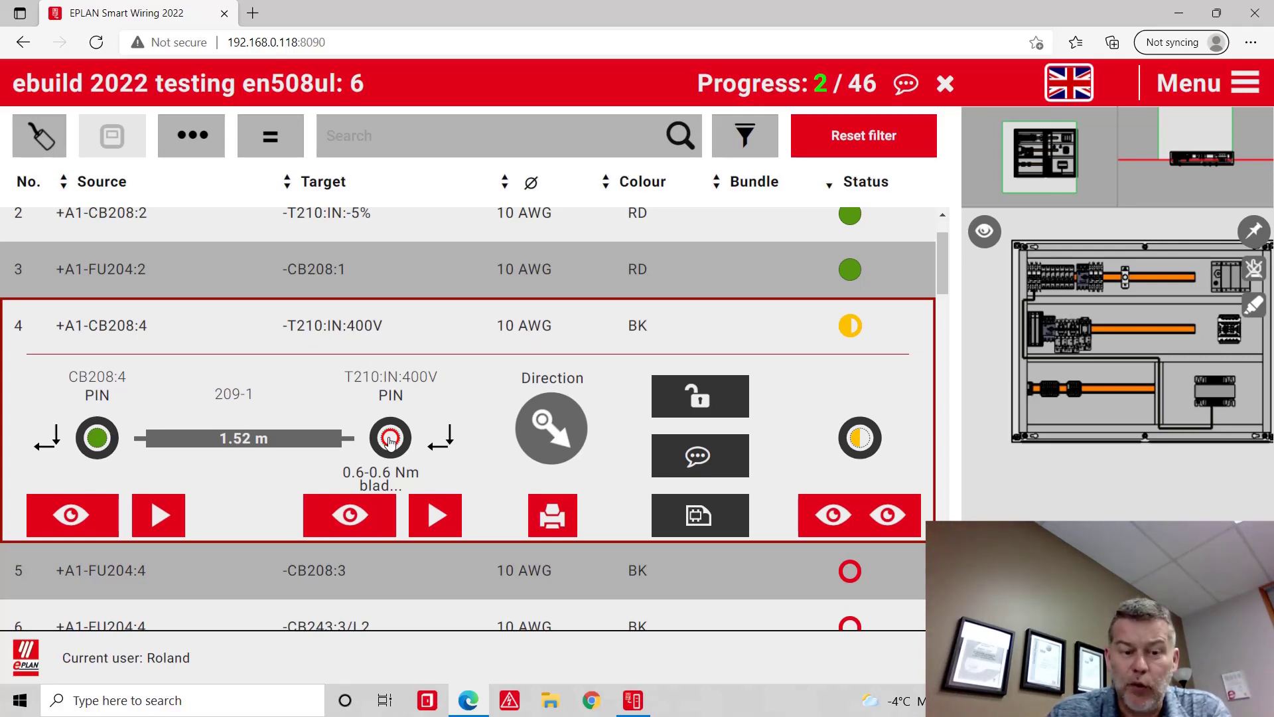
left_click(168, 518)
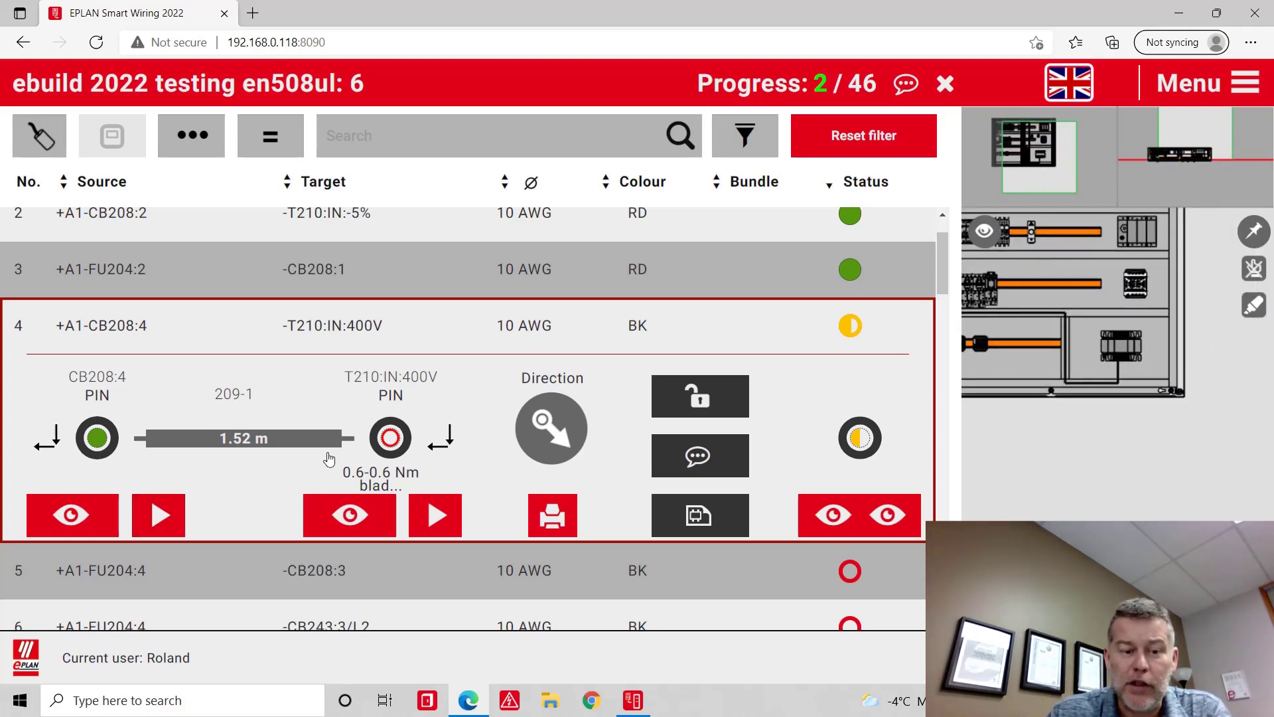
Step: Mark wire 4's target pin connected and preview wire 5's source and target devices
left_click(396, 441)
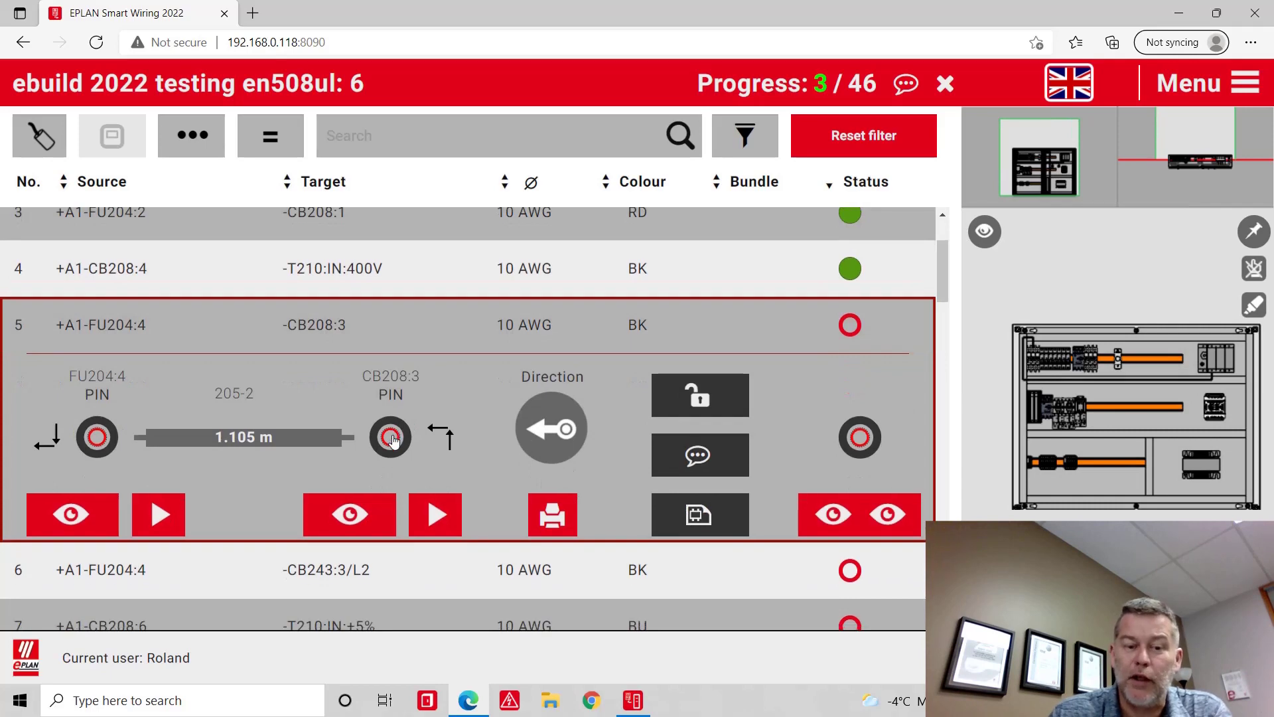
left_click(85, 516)
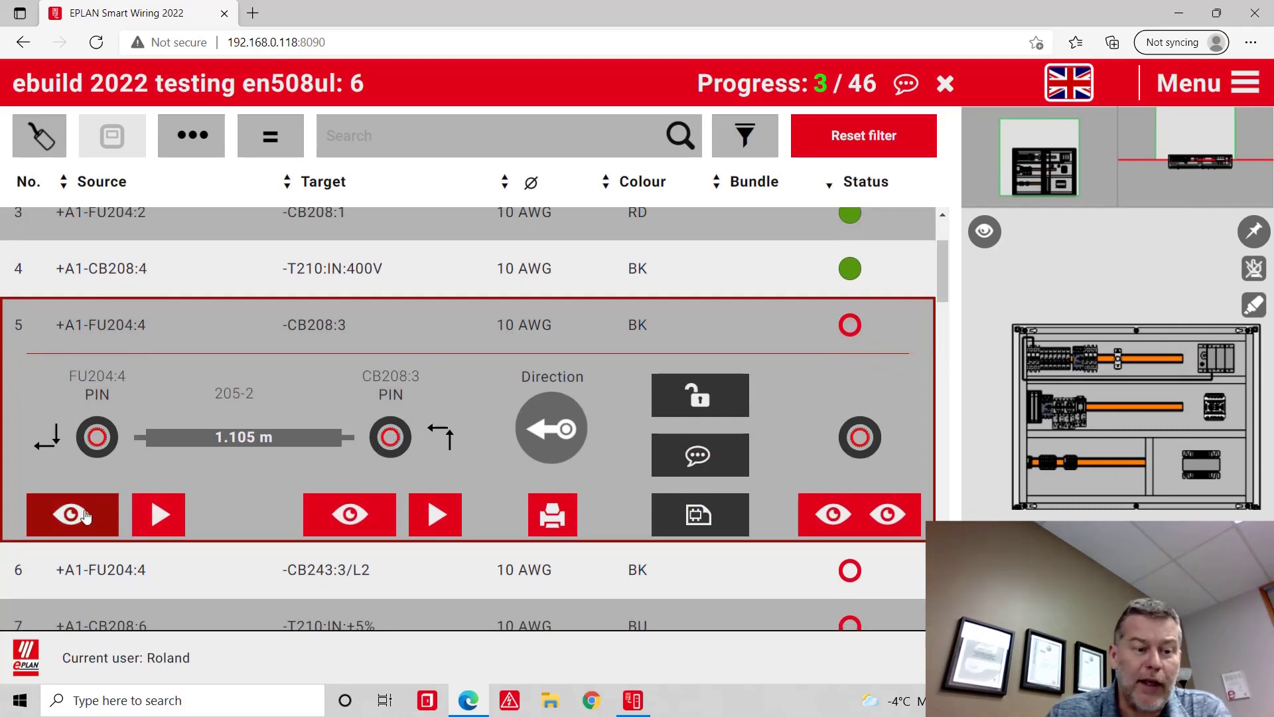
left_click(350, 513)
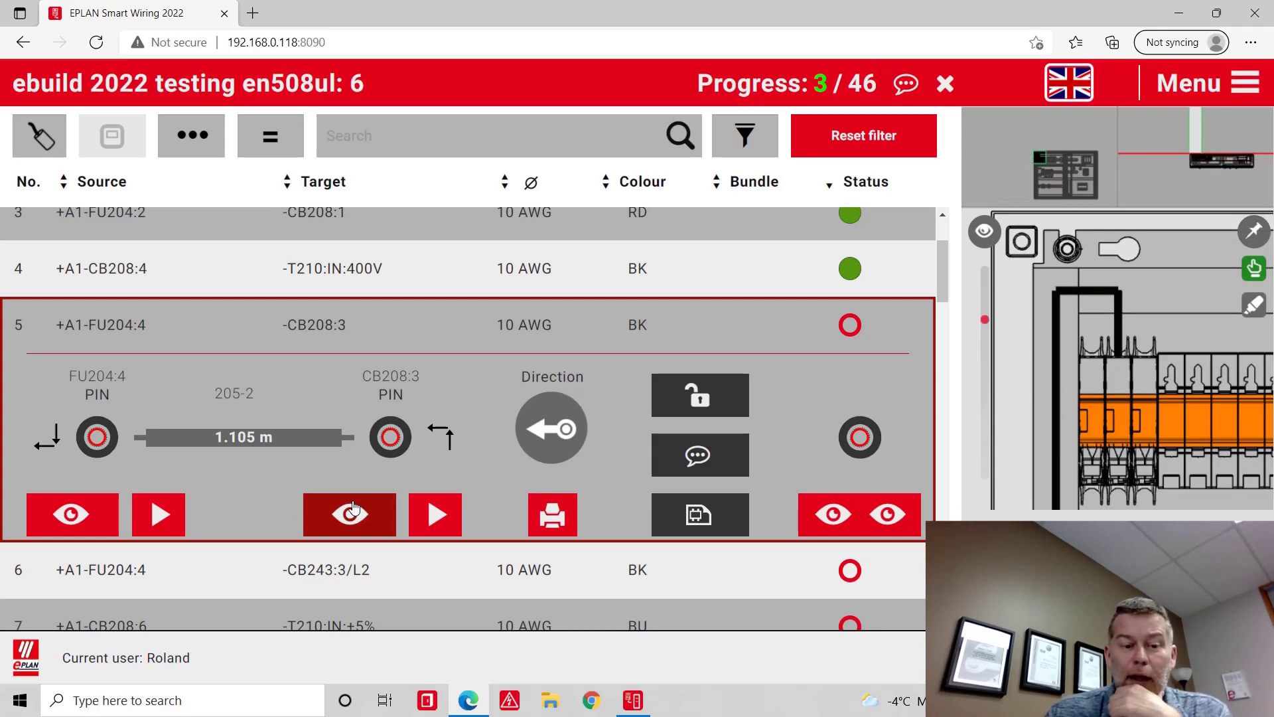
left_click(65, 530)
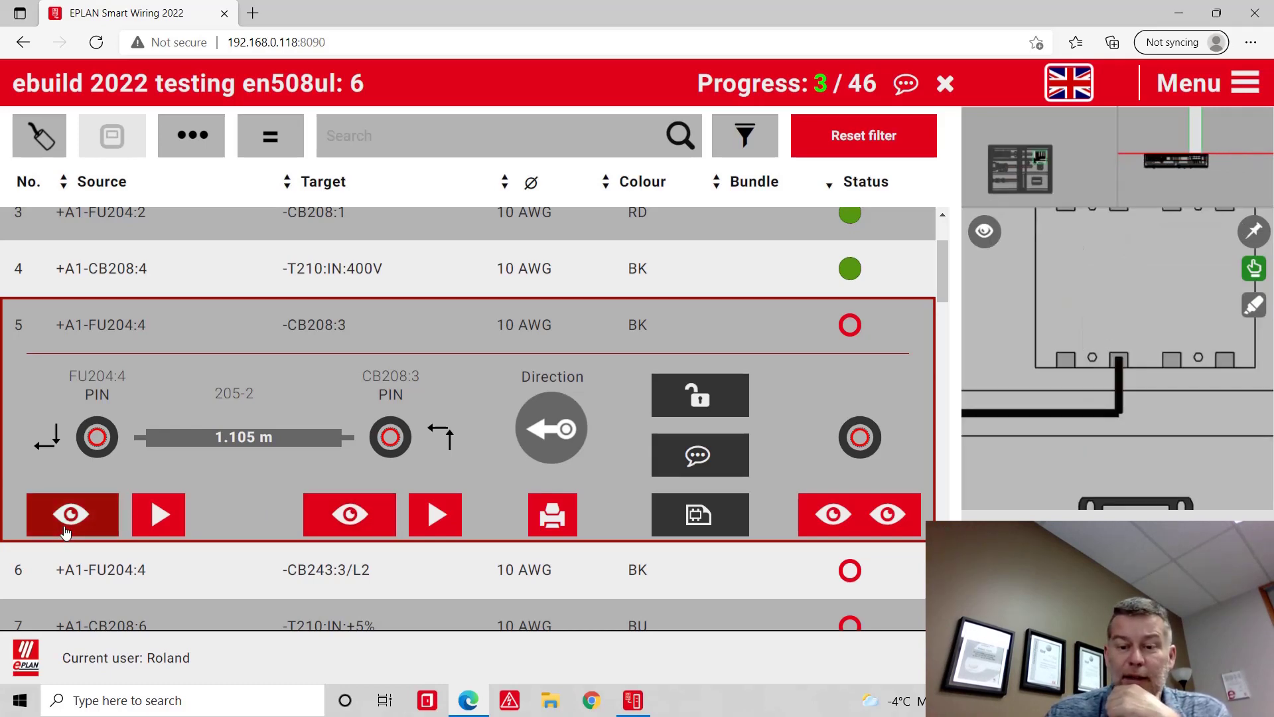
left_click(878, 531)
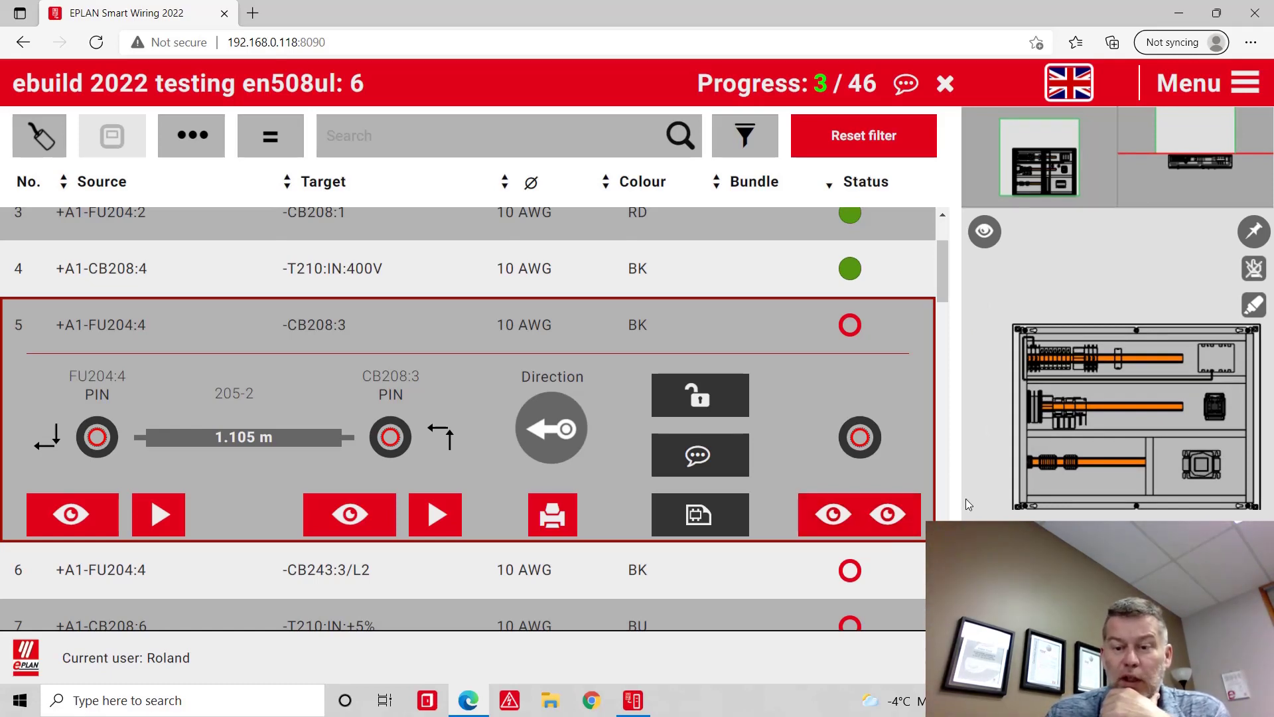
Step: Mark wire 5's source FU204:4 and target CB208:3 pins as connected
left_click(100, 440)
left_click(99, 440)
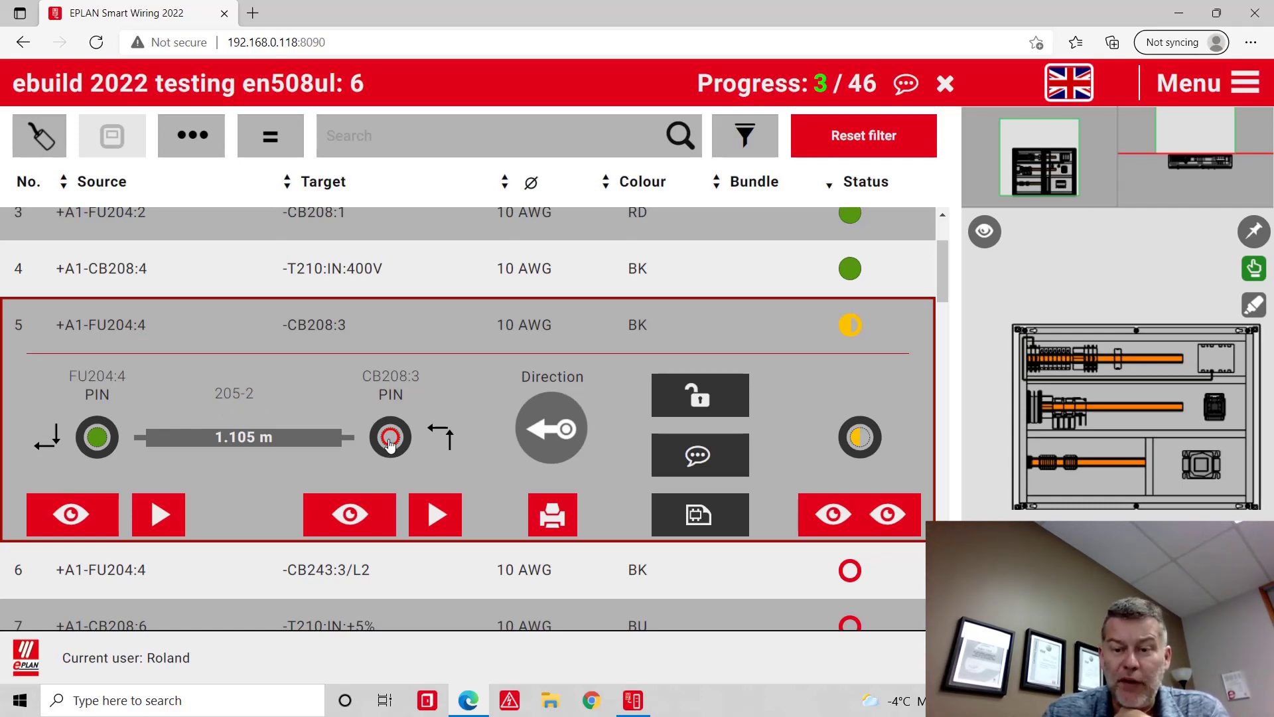
left_click(159, 516)
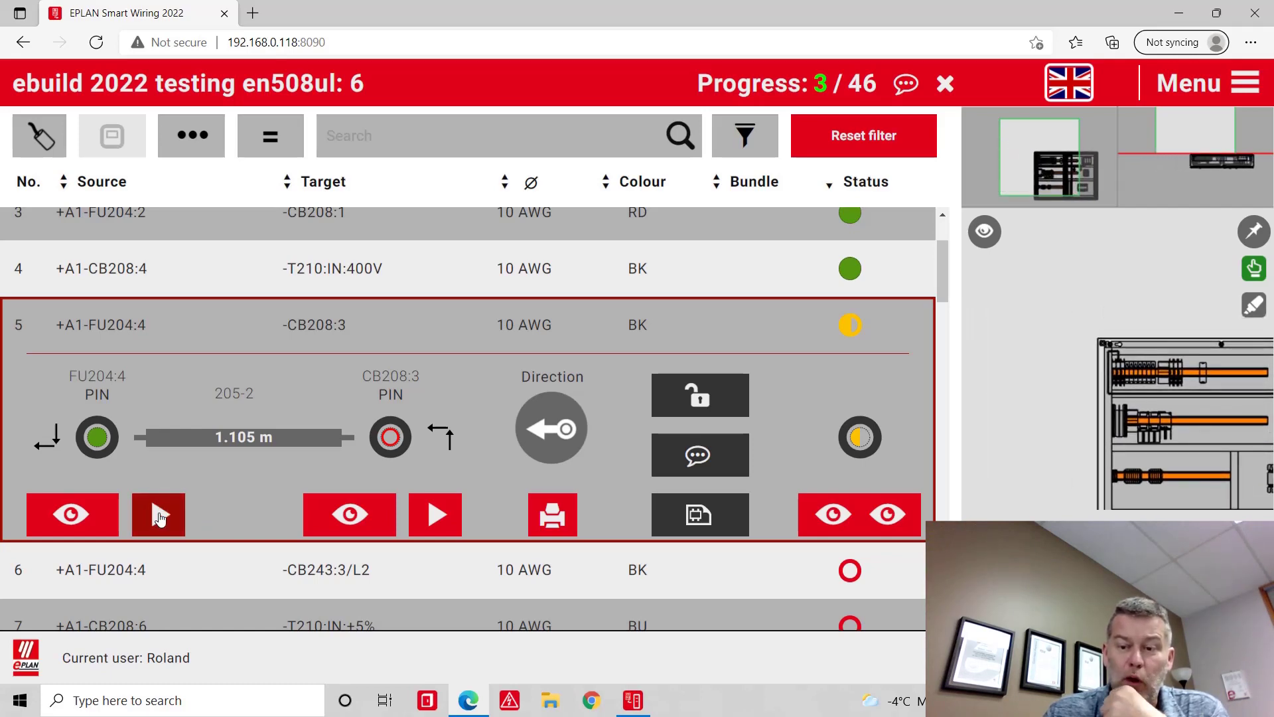
left_click(349, 516)
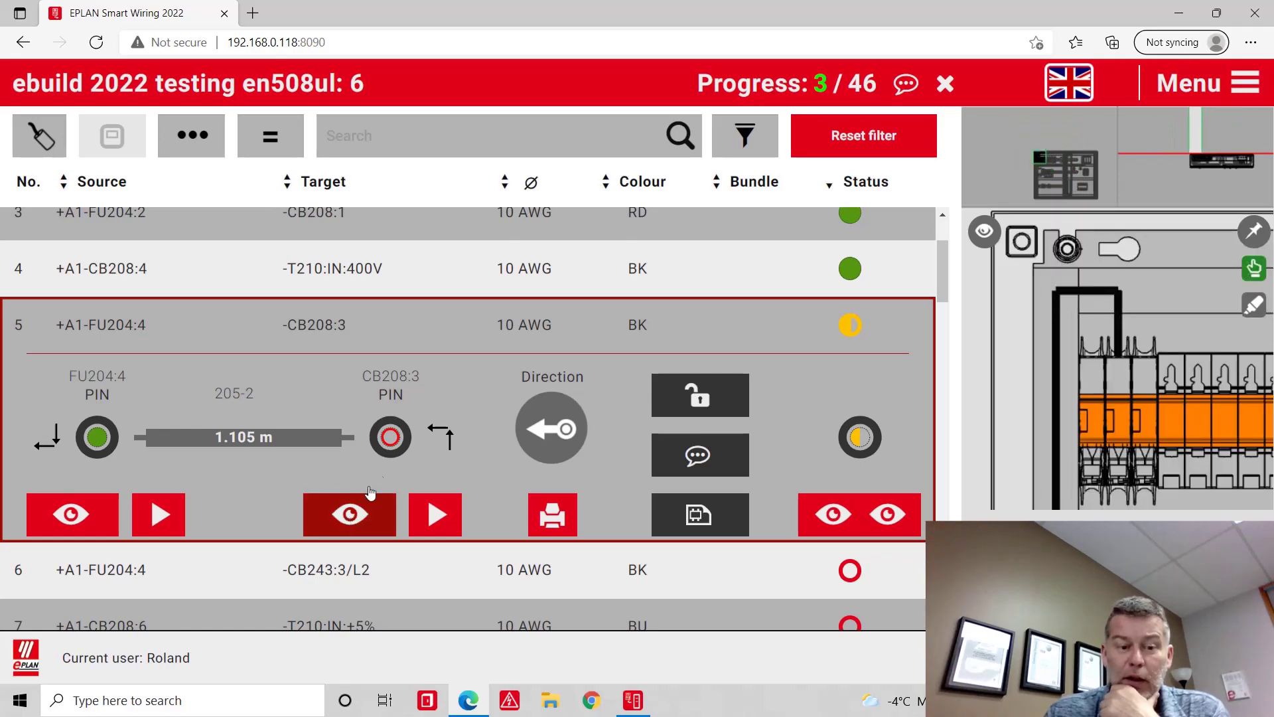
left_click(390, 441)
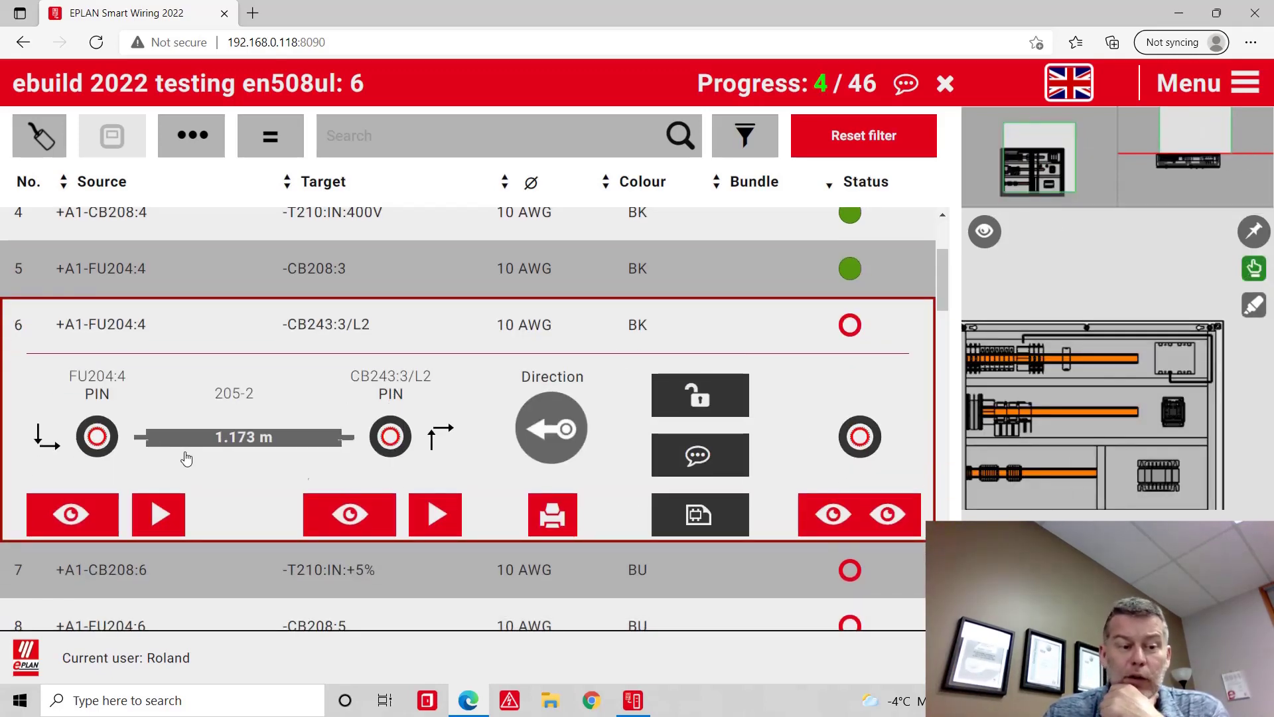
left_click(347, 518)
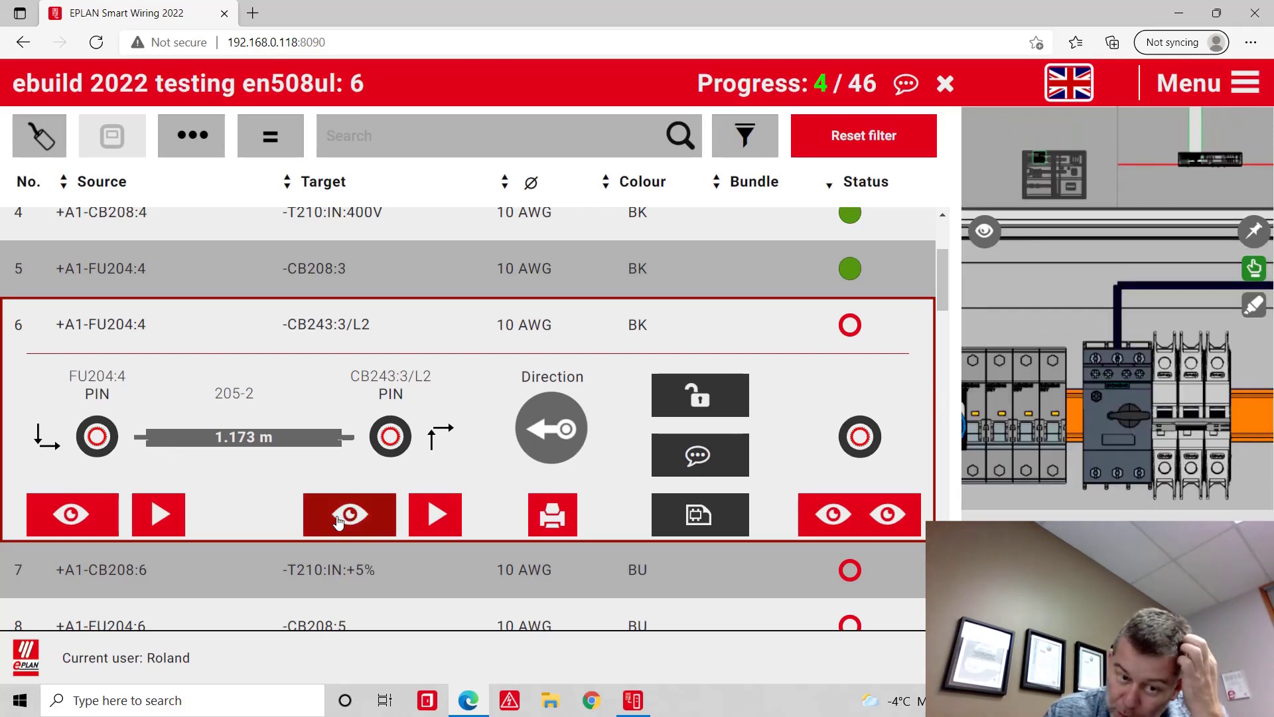
left_click(71, 517)
left_click(177, 519)
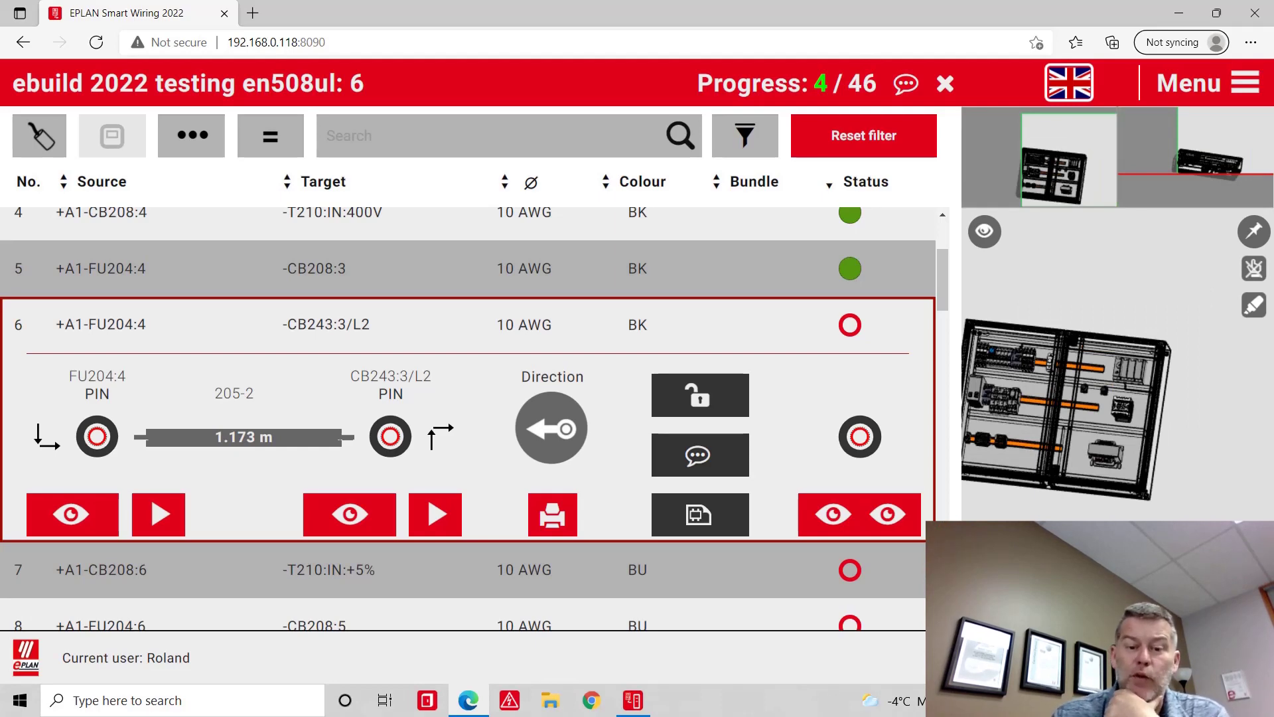
left_click(709, 516)
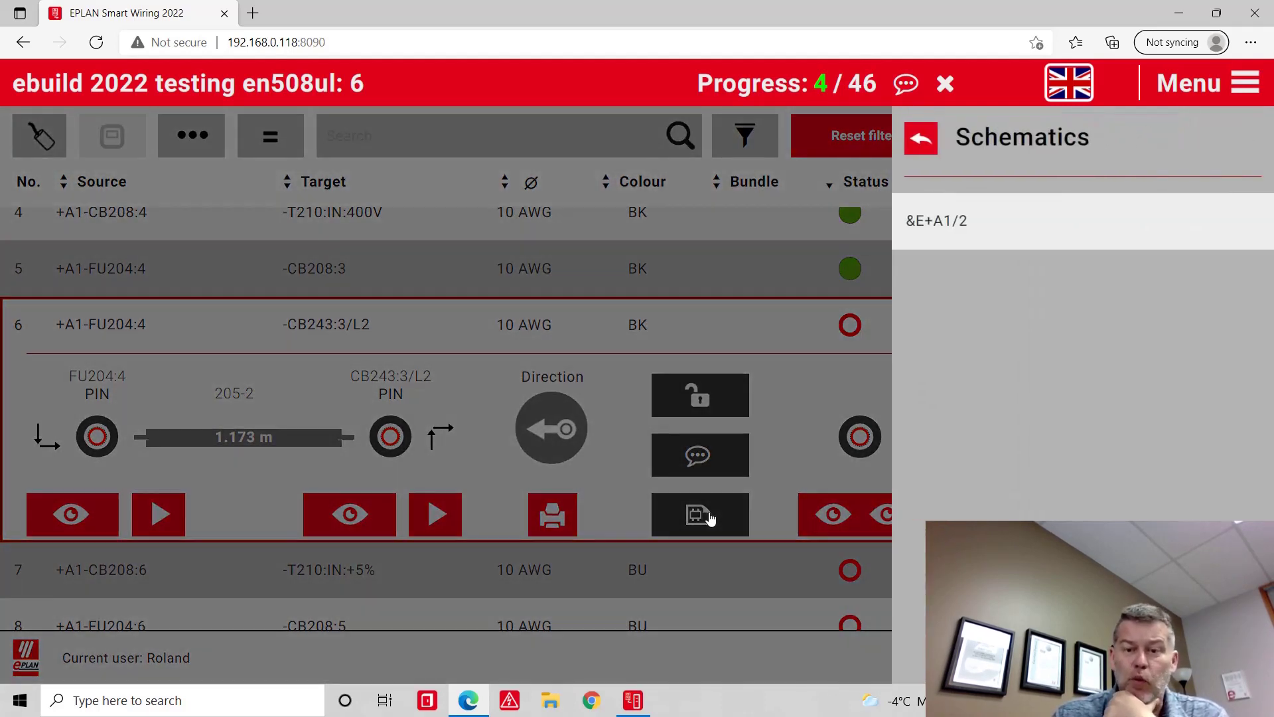
left_click(961, 224)
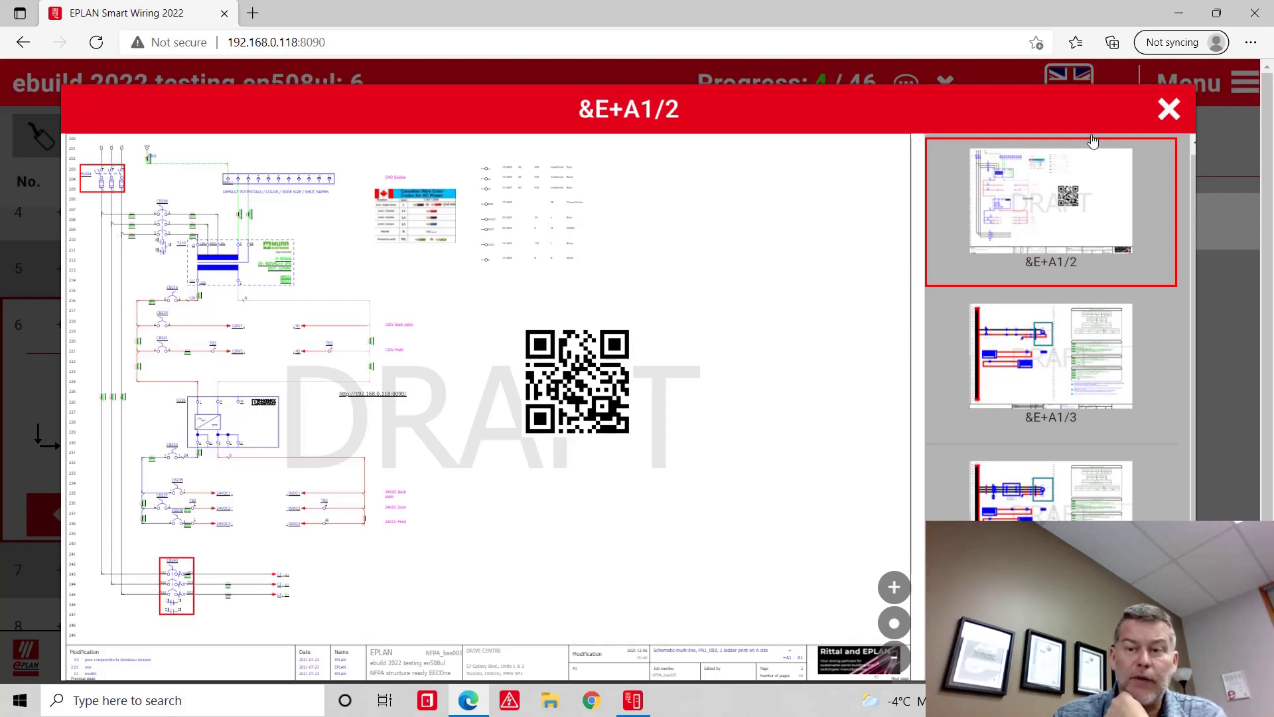
left_click(1169, 112)
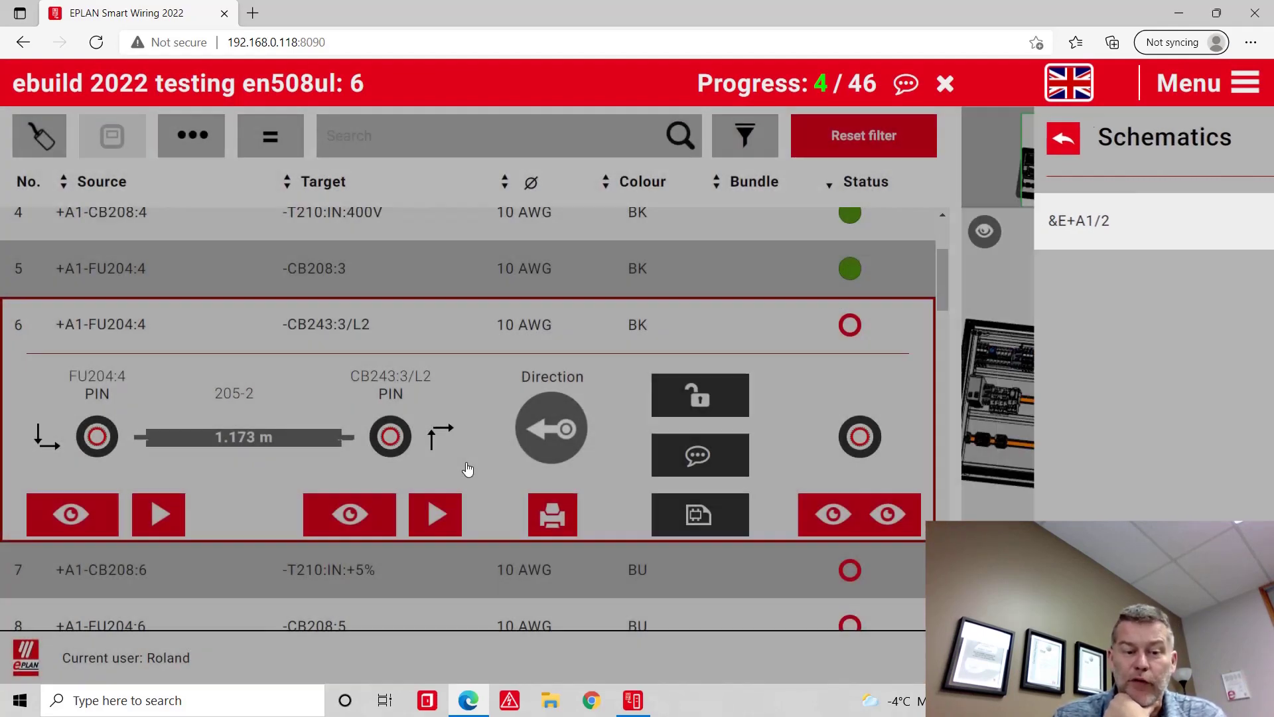
left_click(467, 469)
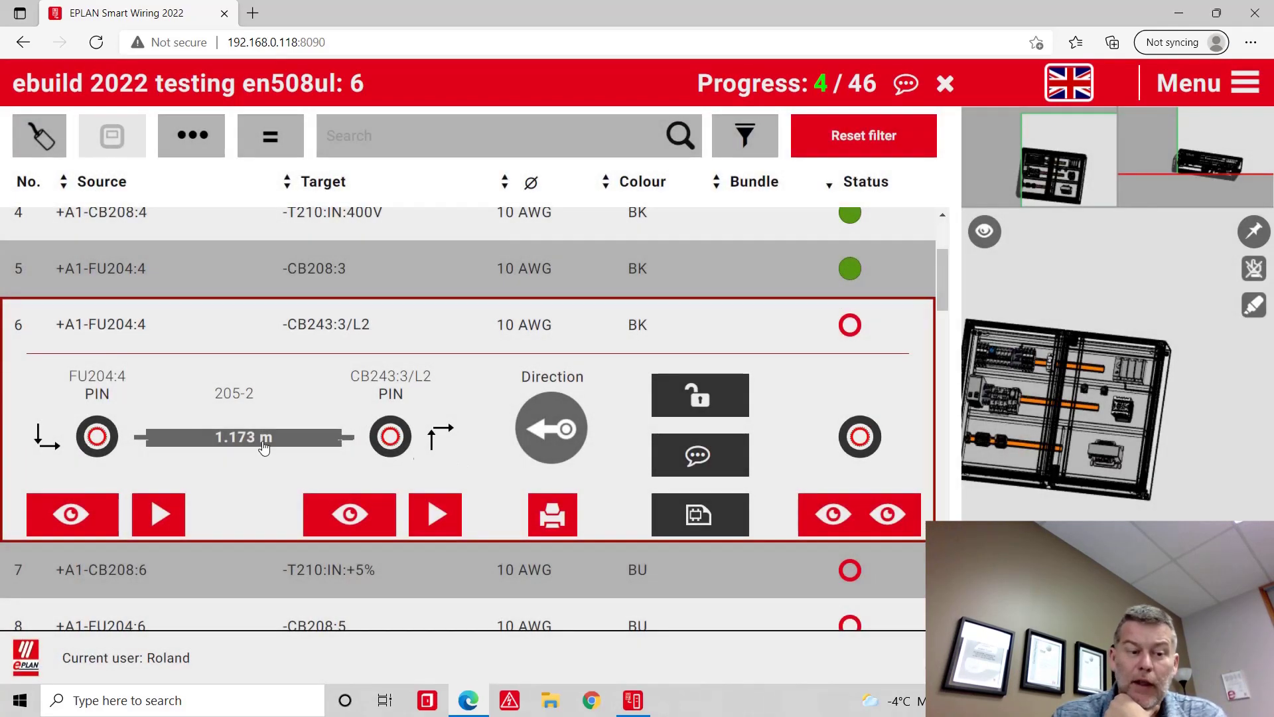
Step: Confirm wire 6's FU204:4 source and CB243:3/L2 target ends as connected
left_click(93, 440)
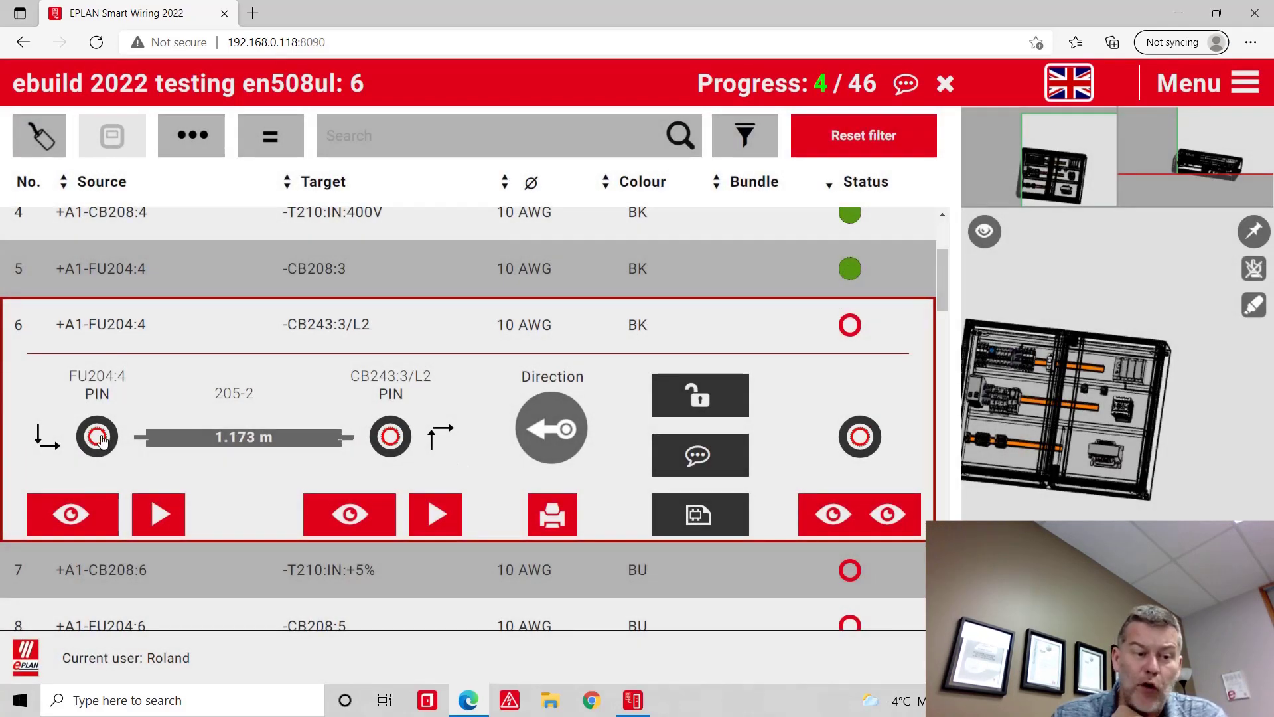
left_click(393, 439)
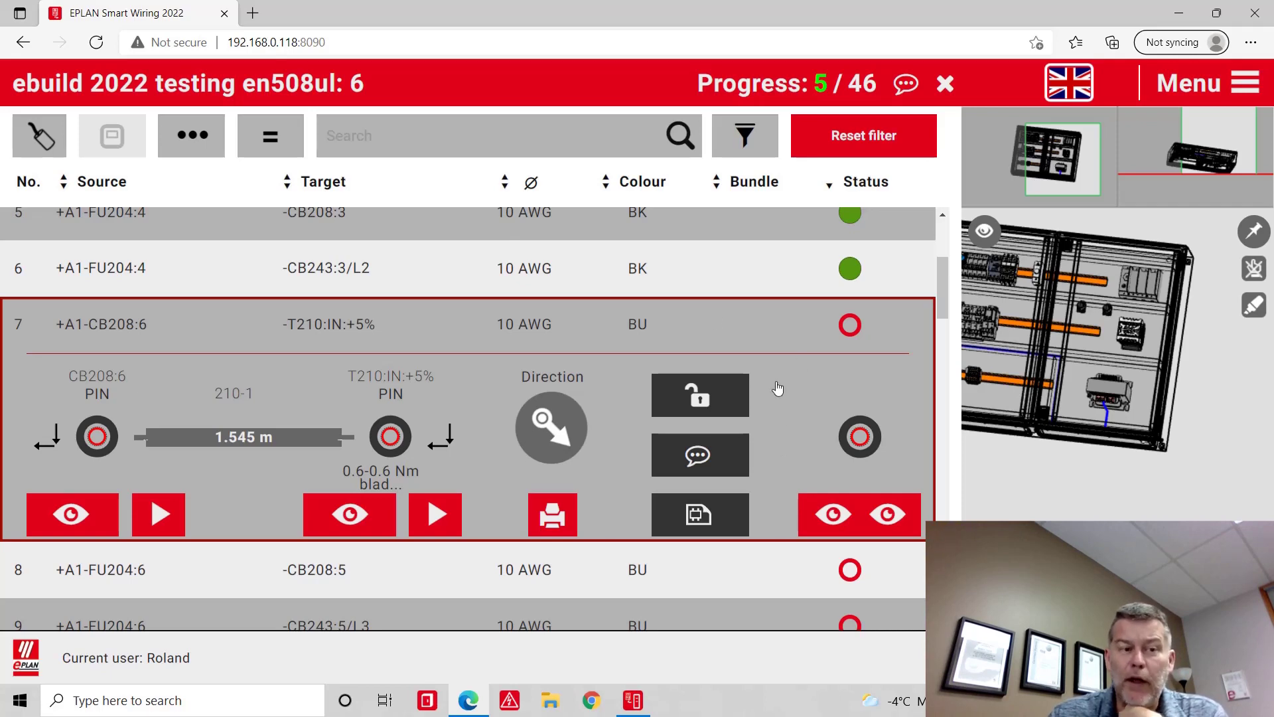
left_click(38, 139)
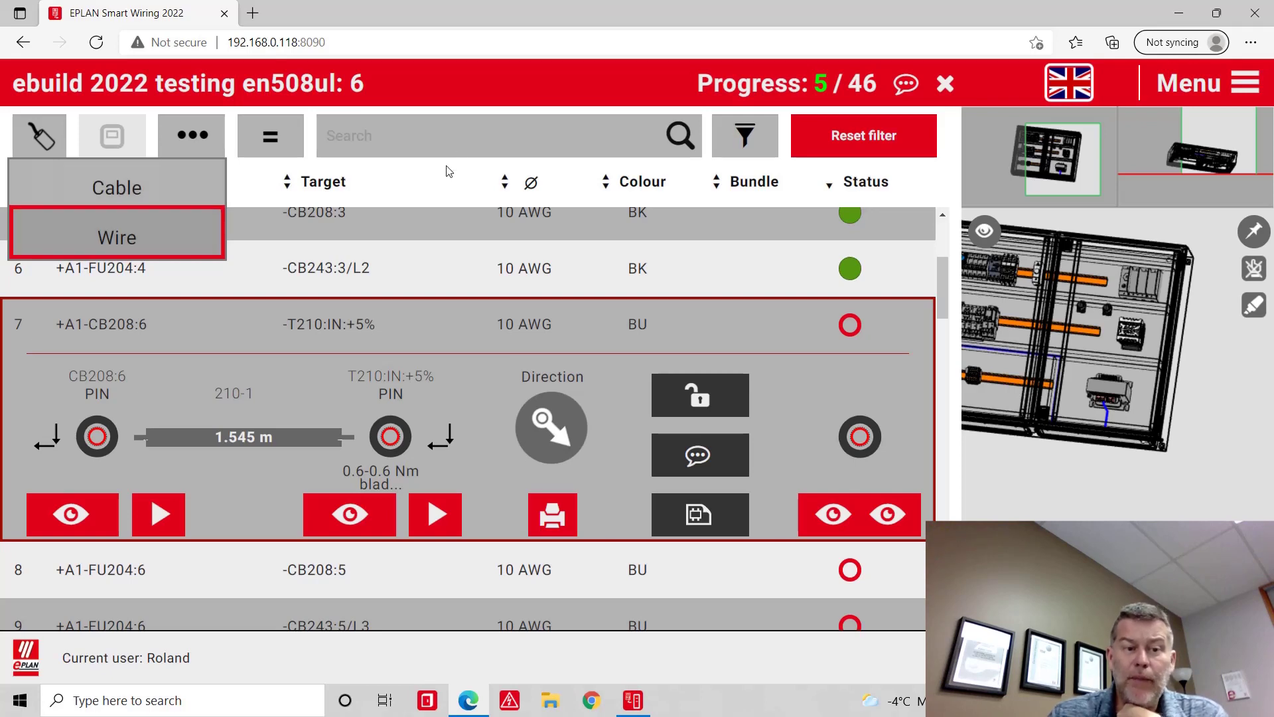
Step: Sort the wire list by source, target and colour, then switch to the server window
left_click(111, 183)
left_click(328, 189)
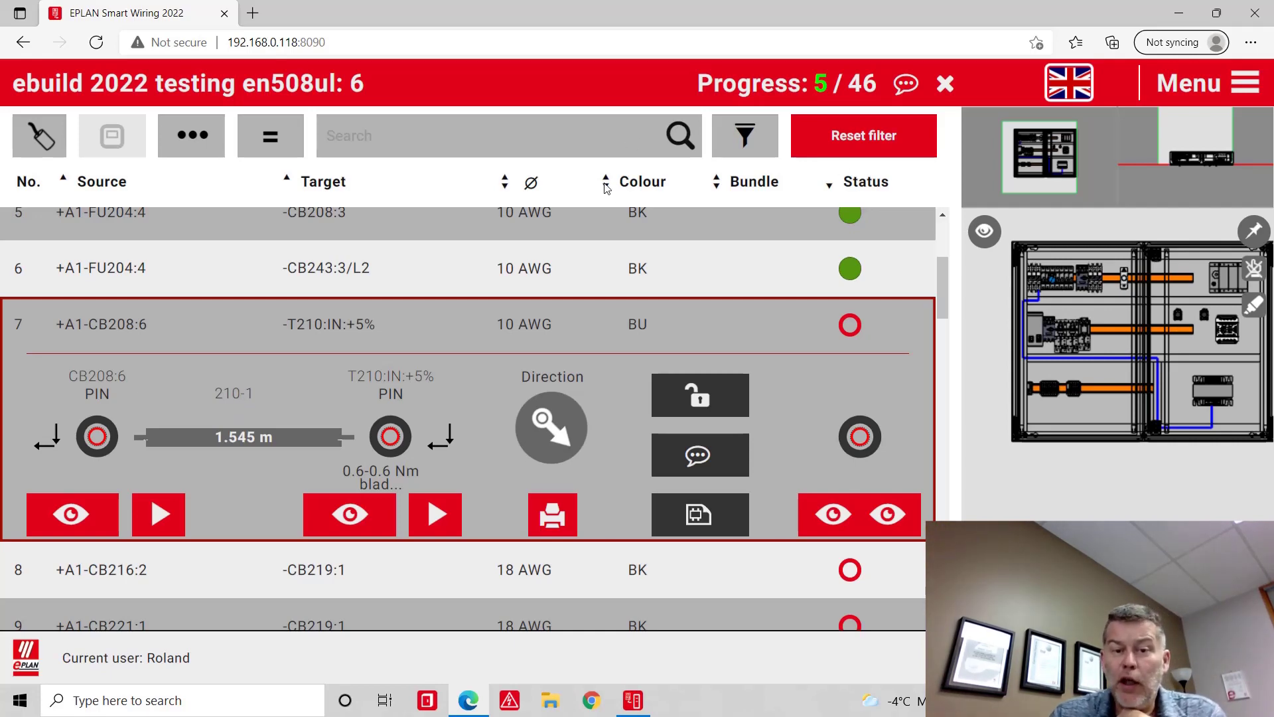
left_click(655, 184)
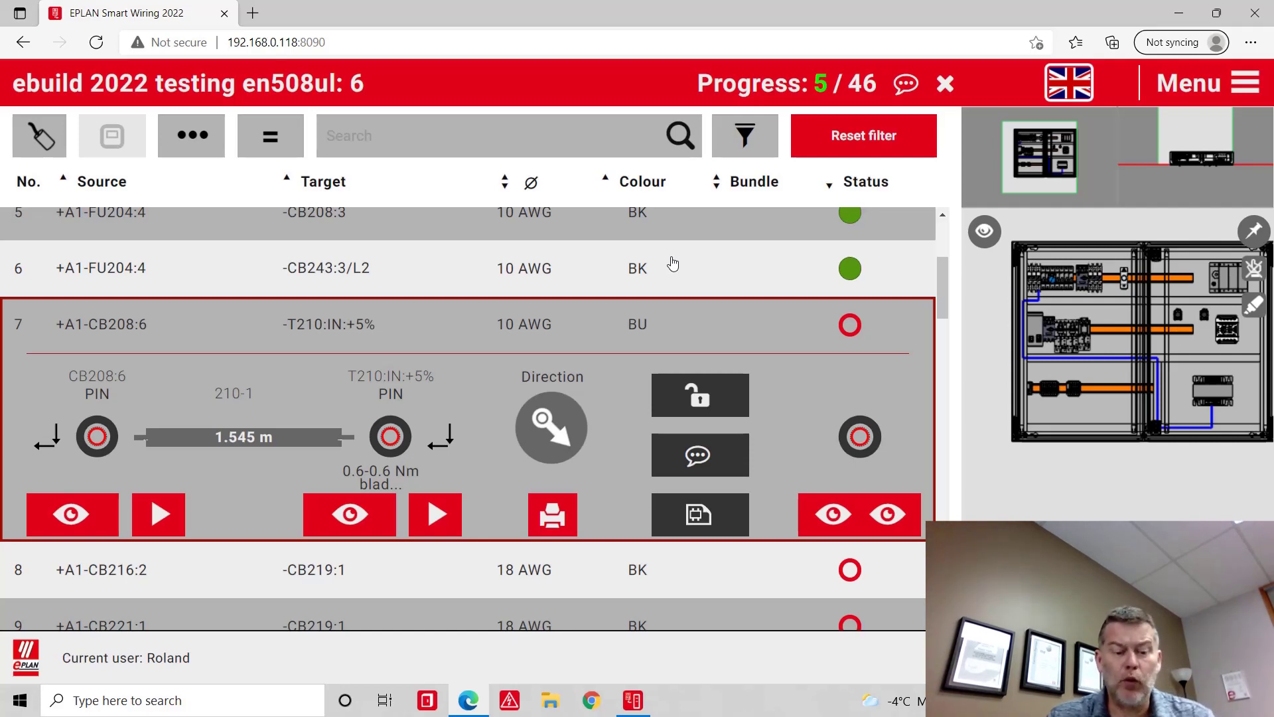
key("alt+Tab")
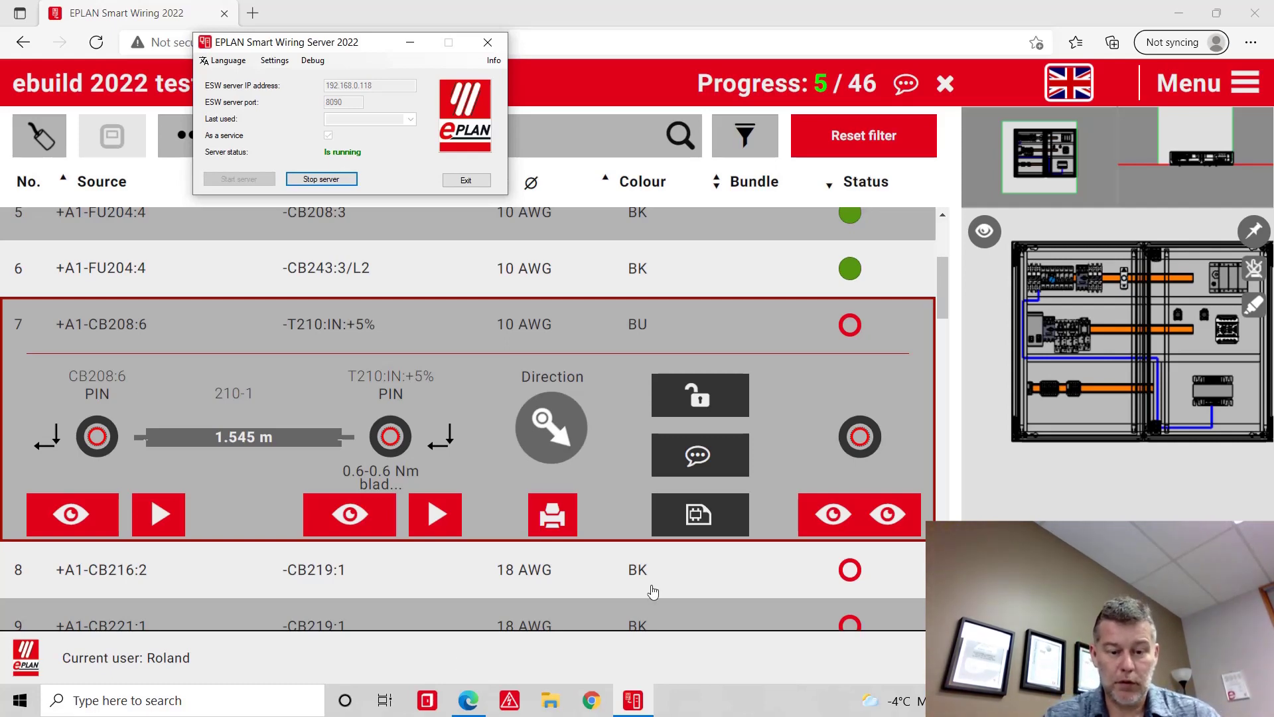
Step: Minimize Edge, close the Smart Wiring Server status window, and restore the browser
left_click(1183, 12)
left_click(1184, 11)
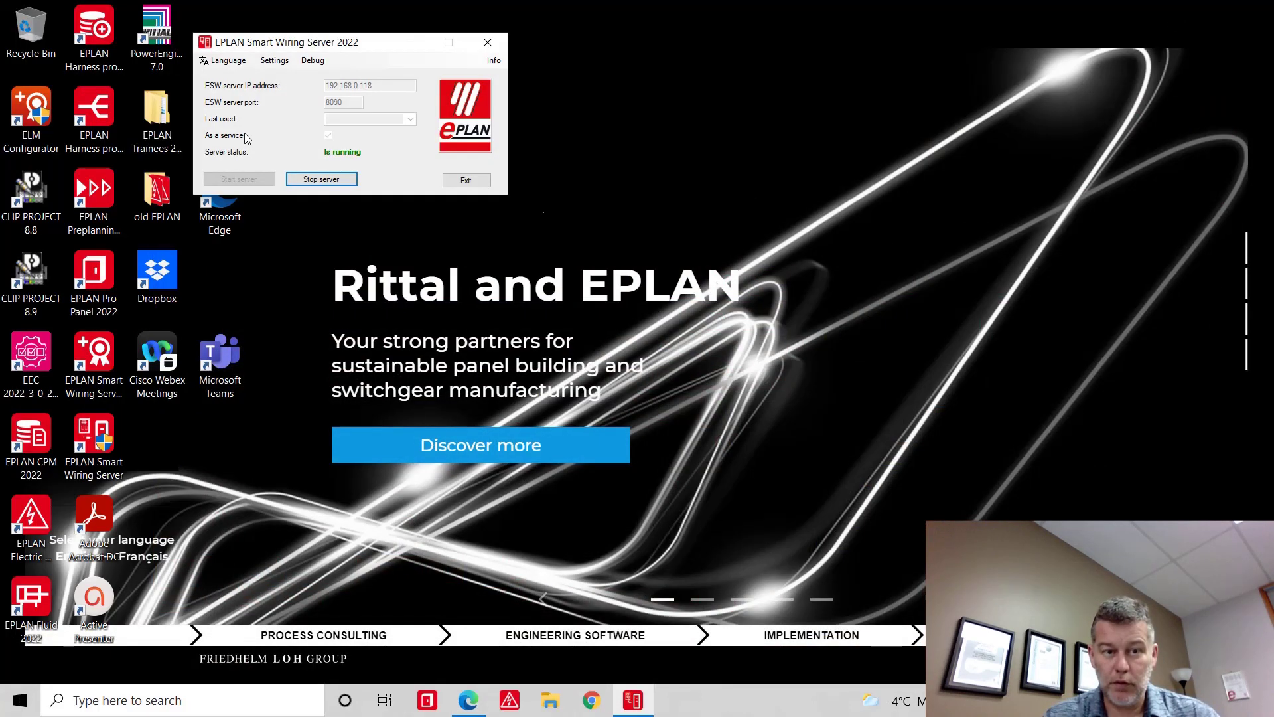
left_click(537, 43)
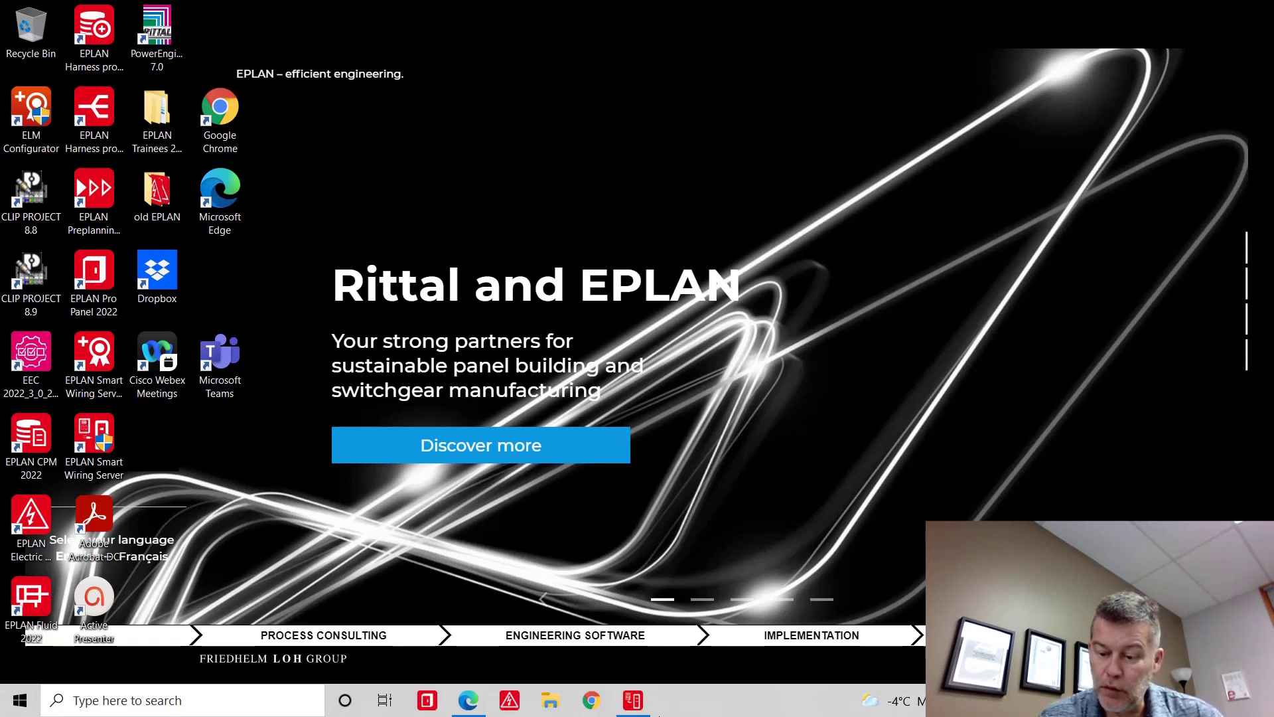
key("Num_Lock")
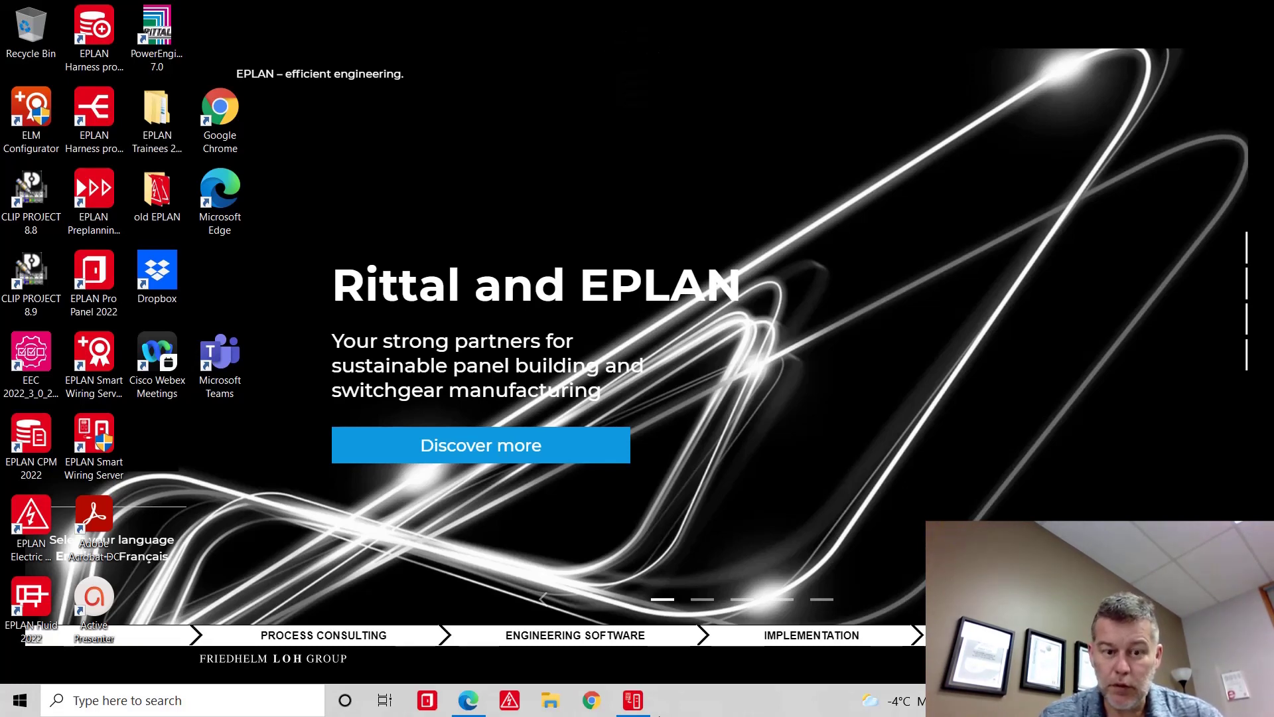
key("Num_Lock")
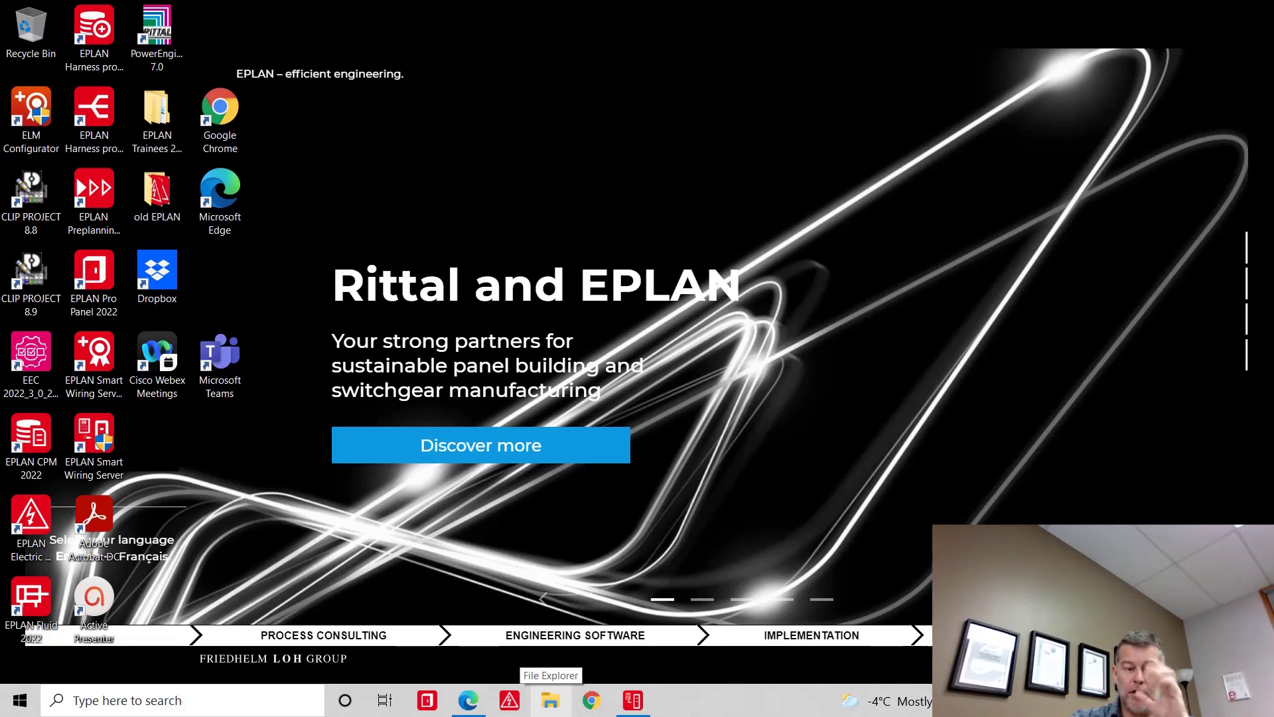
left_click(481, 710)
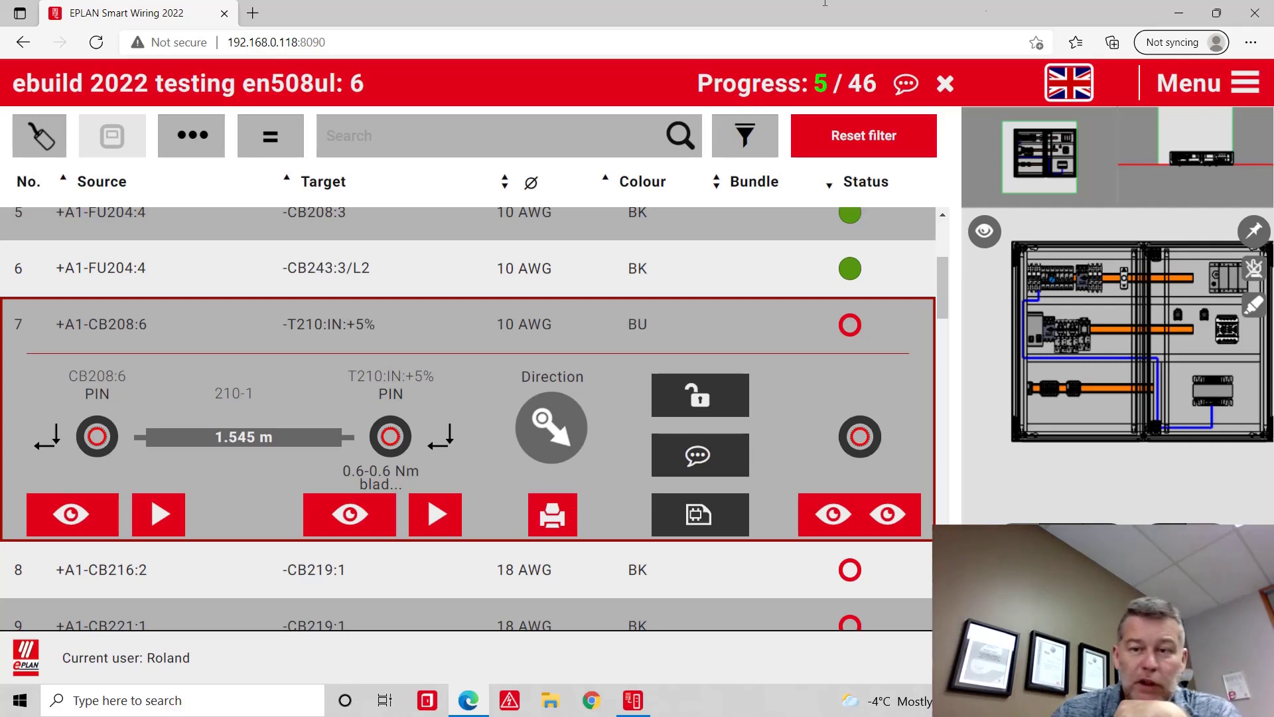
Step: Open Administrator settings from the main menu and enter the access code
left_click(1227, 86)
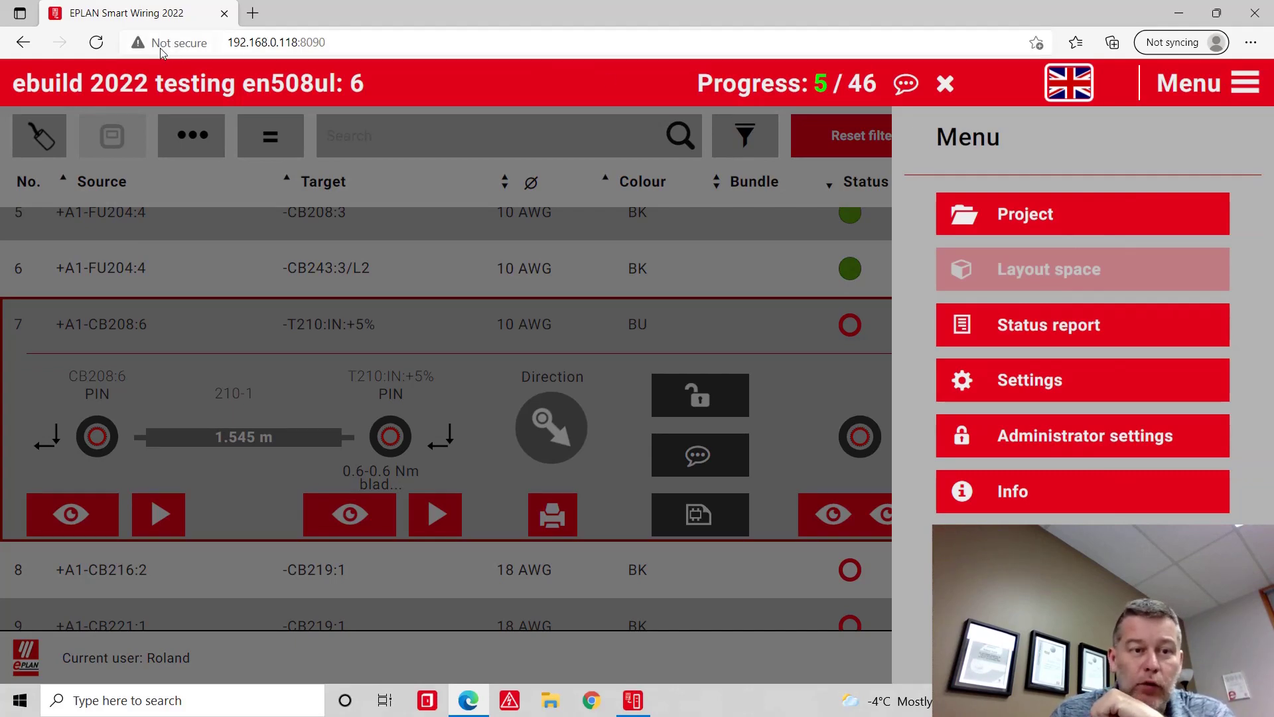
left_click_drag(232, 42, 332, 41)
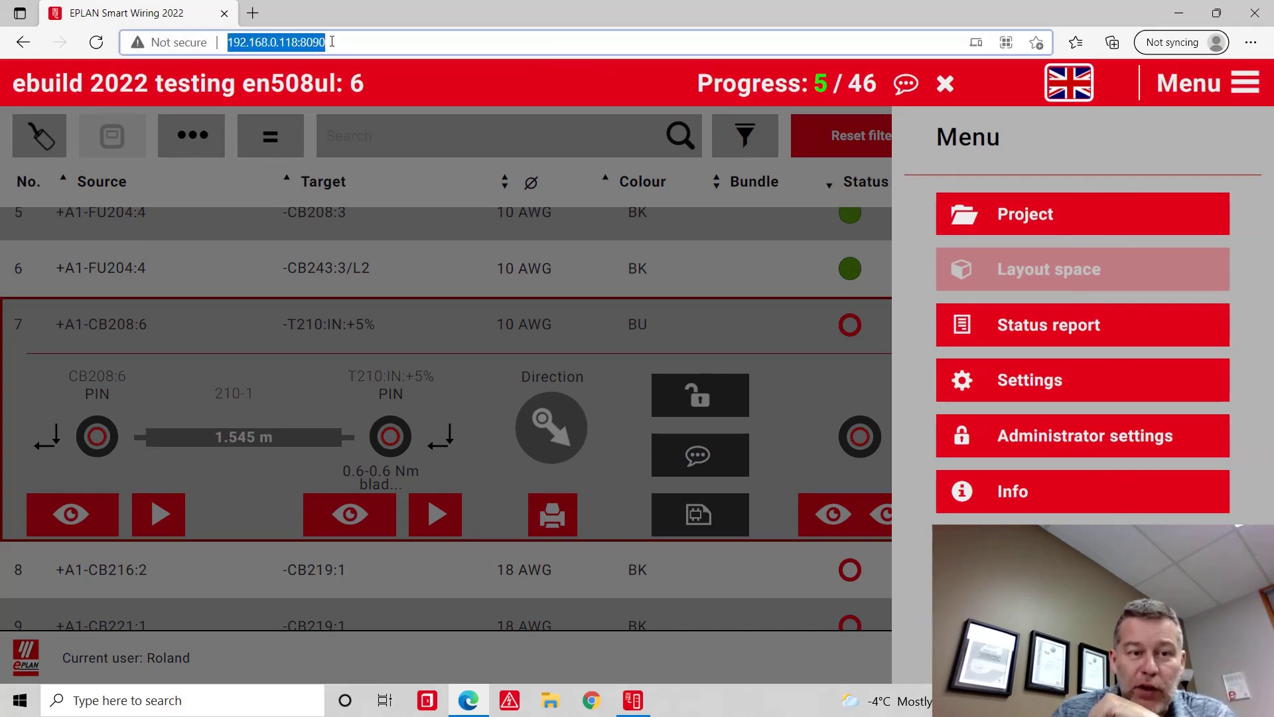
left_click(1055, 435)
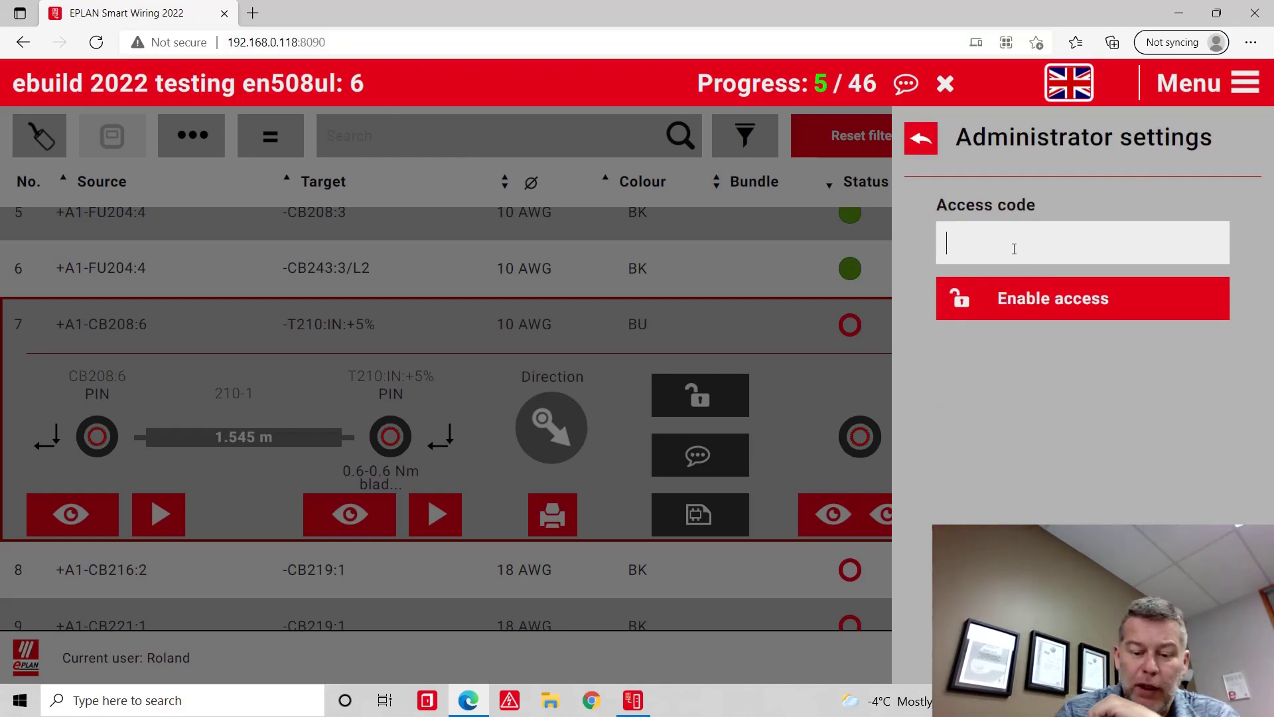
type("****")
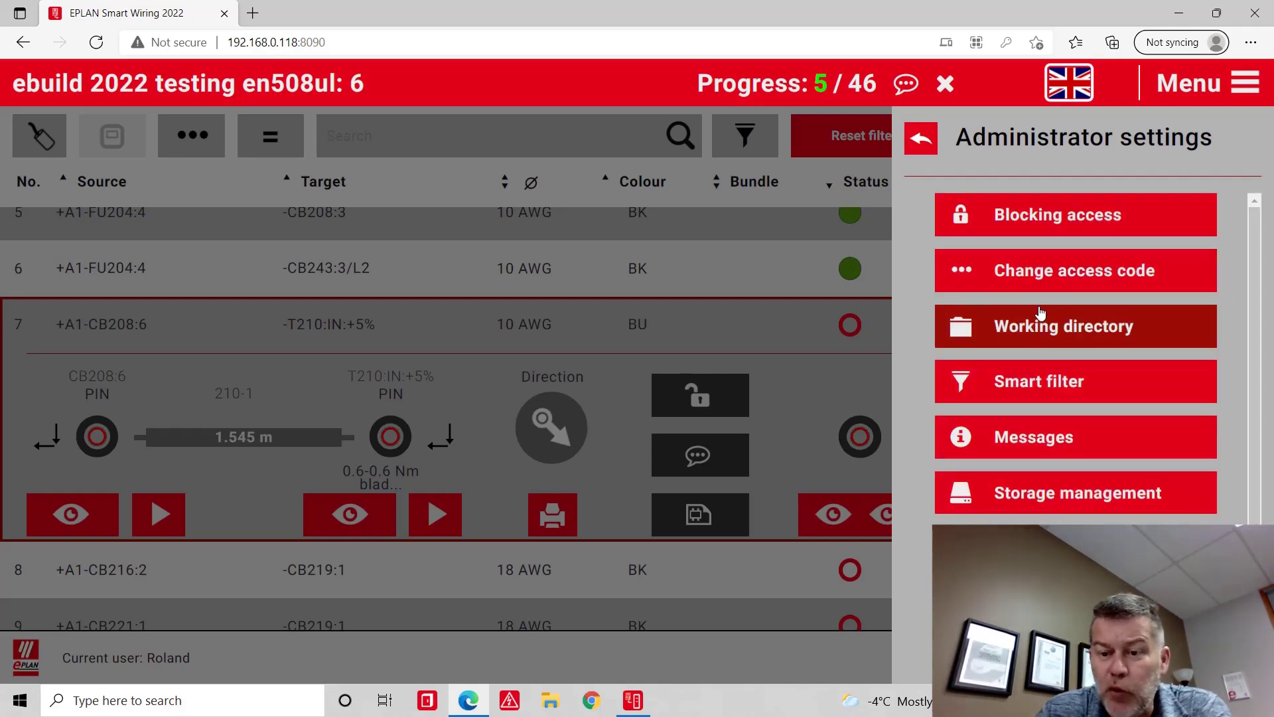
Step: Set the working directory to the SmartWiring Data folder
left_click(1049, 340)
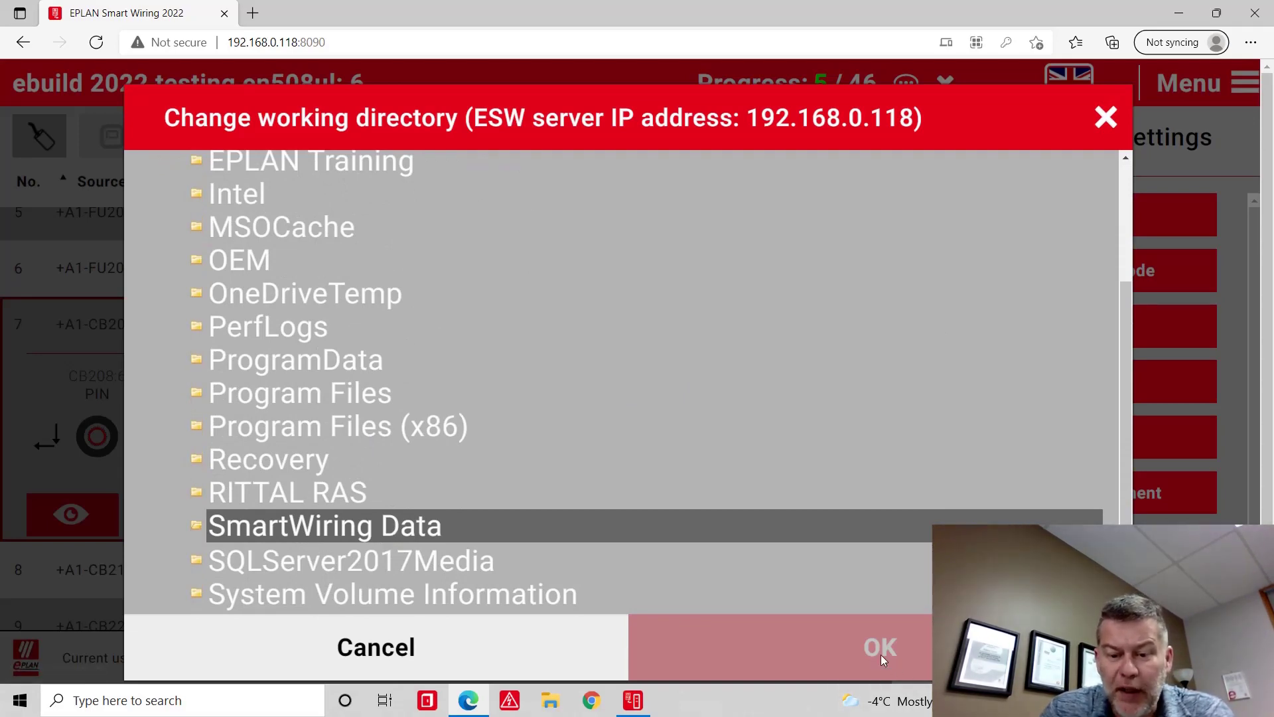
left_click(384, 526)
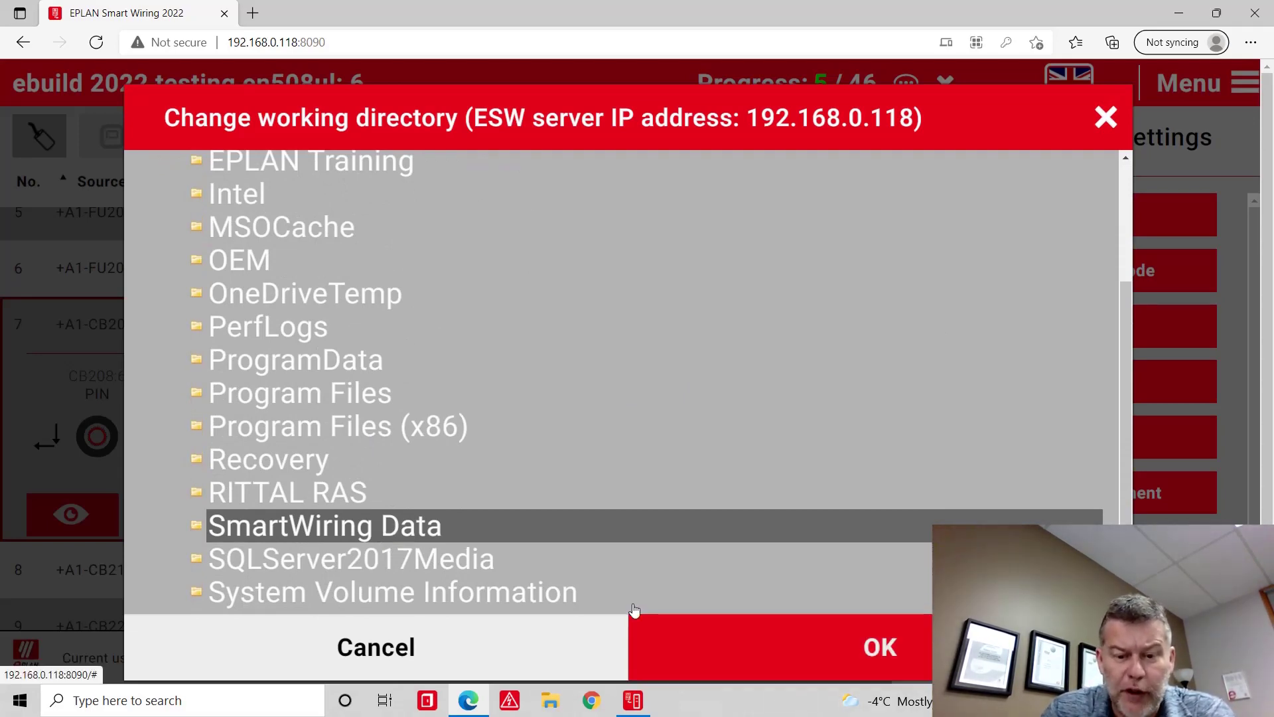
left_click(805, 659)
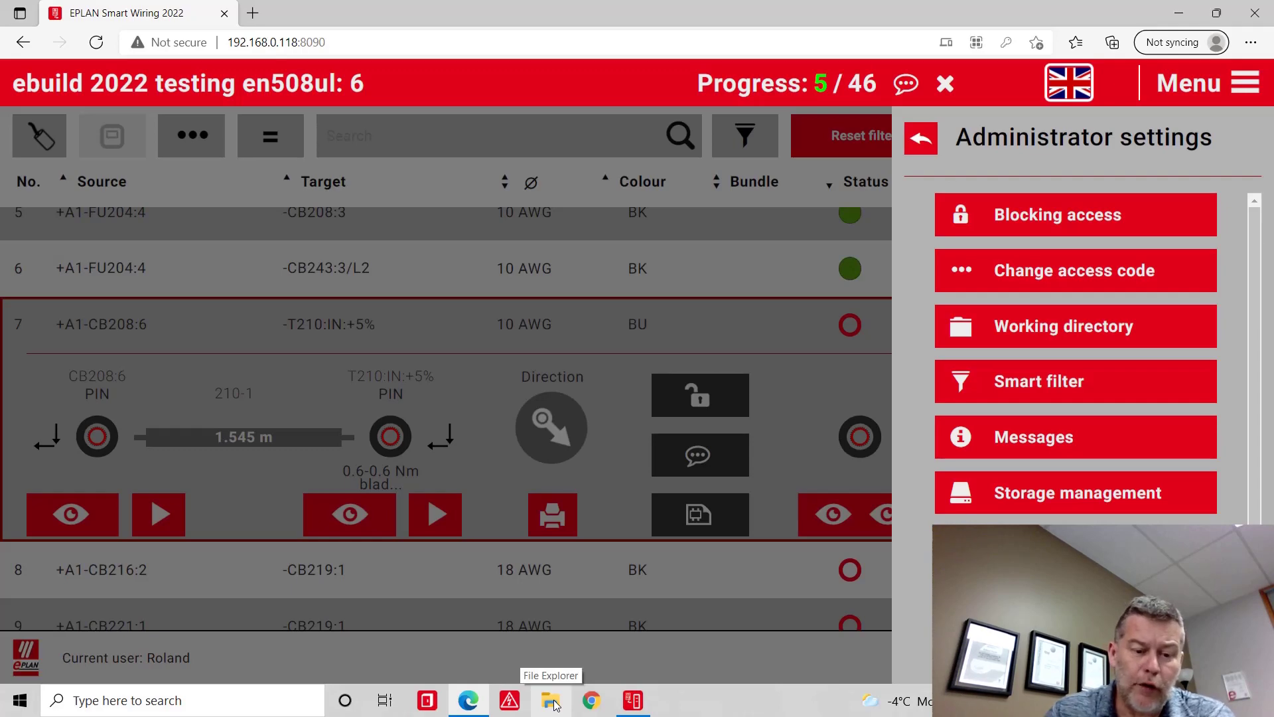
Step: Launch EPLAN Pro Panel on the ebuild 2022 testing en508ul project and close the Terminal strips navigator
left_click(428, 701)
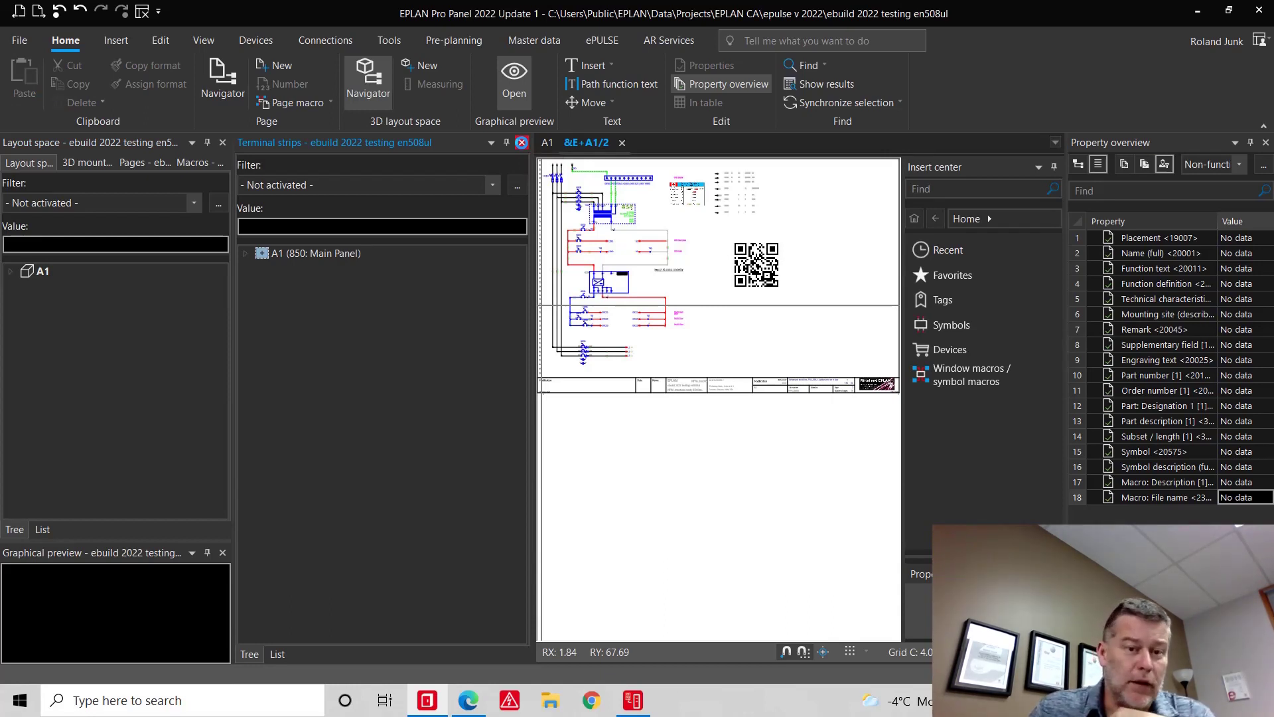
left_click(522, 143)
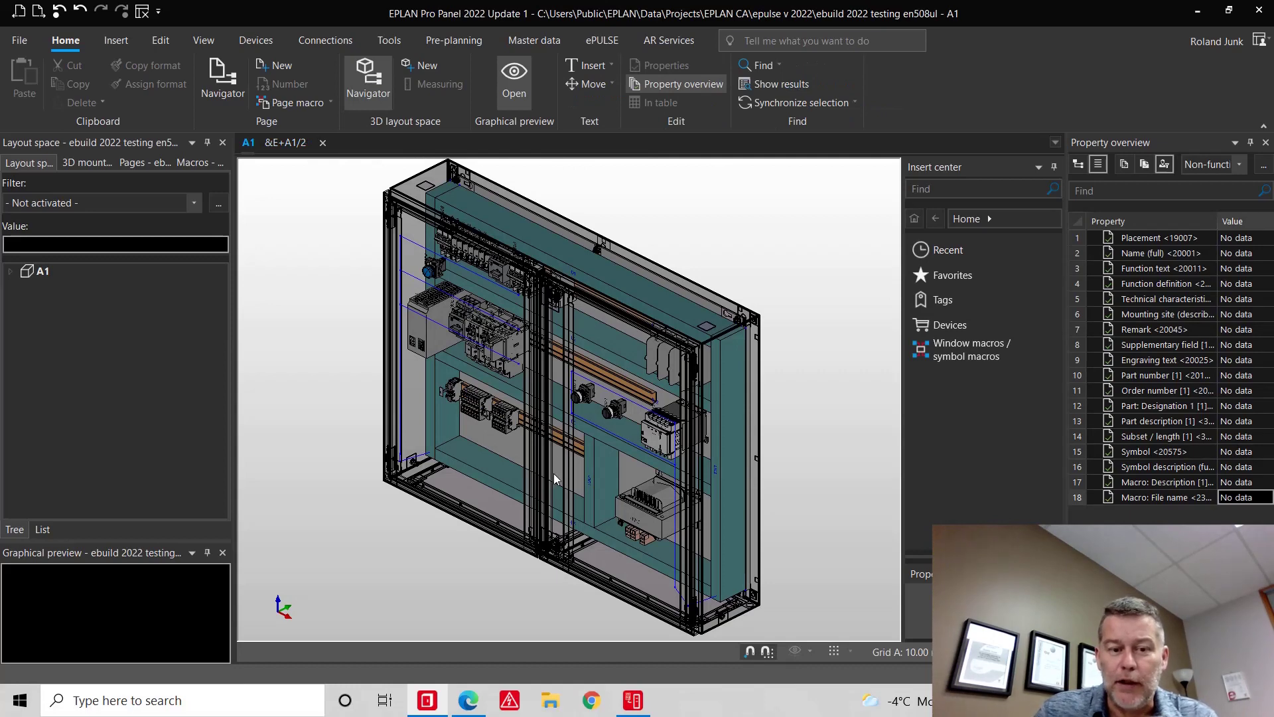
Step: Window-select the entire A1 cabinet in the 3D layout and route all its wire connections
left_click_drag(774, 604, 398, 221)
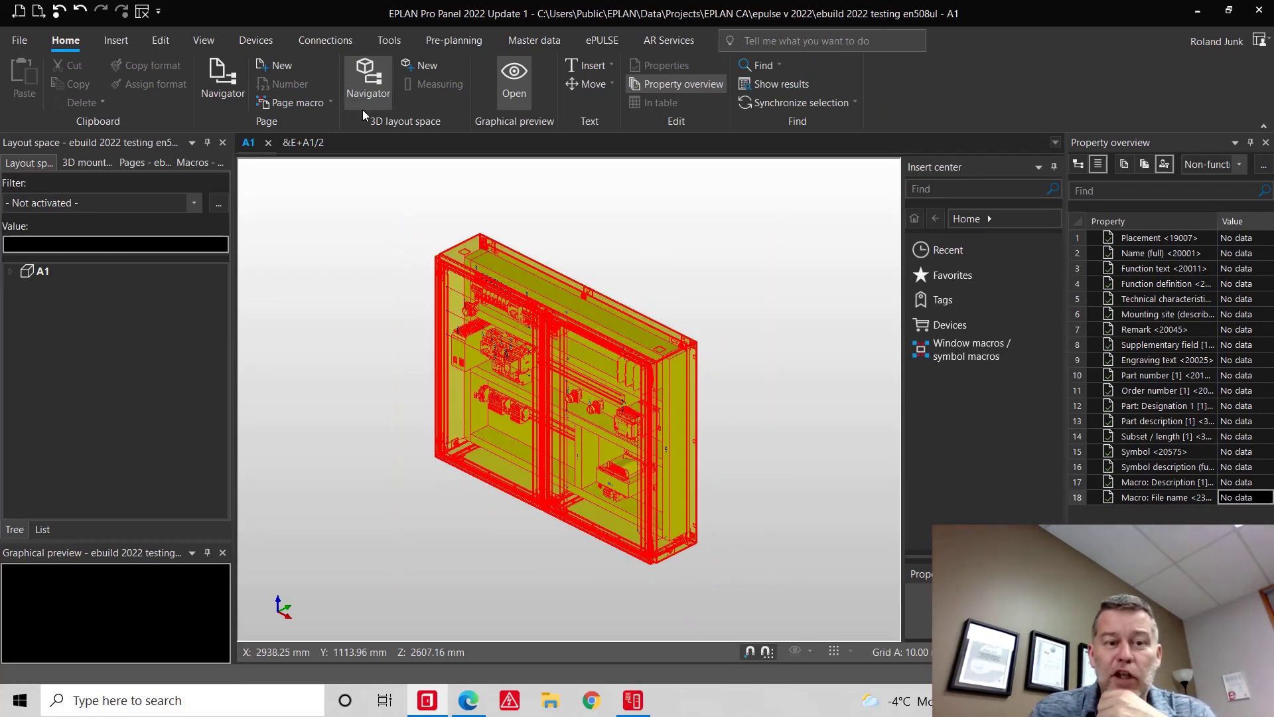
left_click(166, 41)
left_click(909, 74)
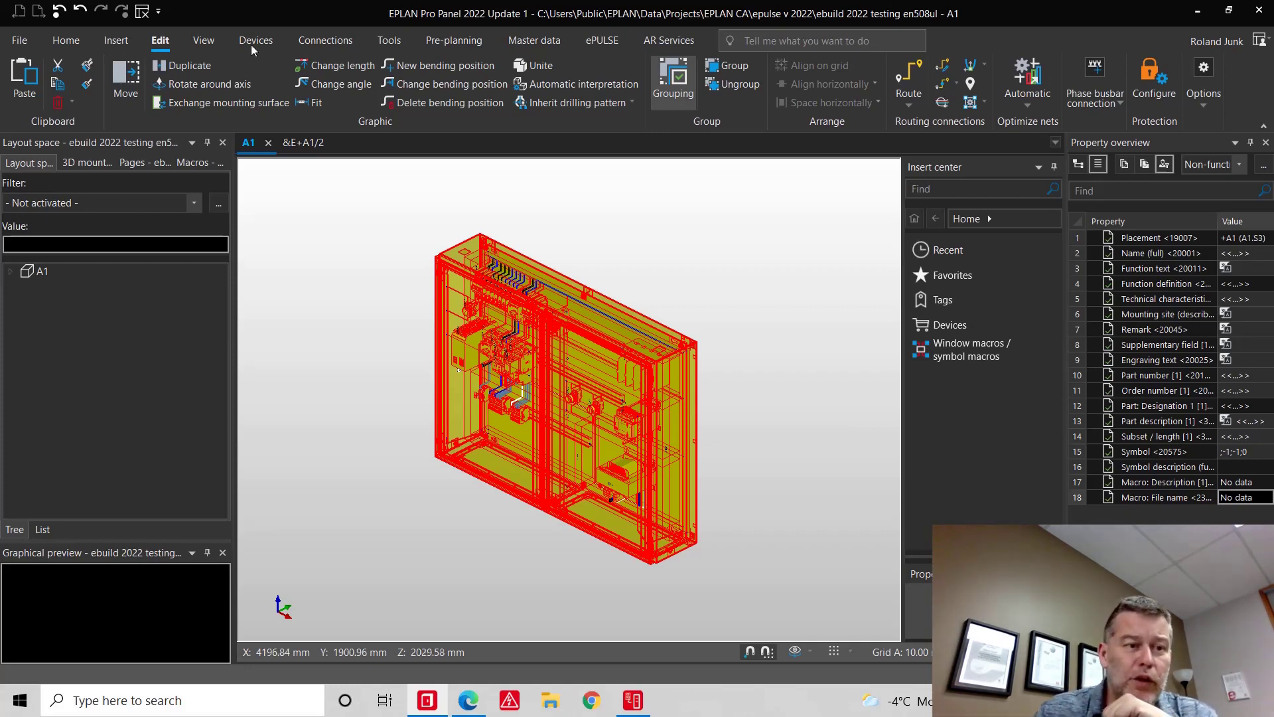
Step: Open the Export EPLAN Smart Wiring dialog from File > Export, filtered to wiring formats
left_click(20, 41)
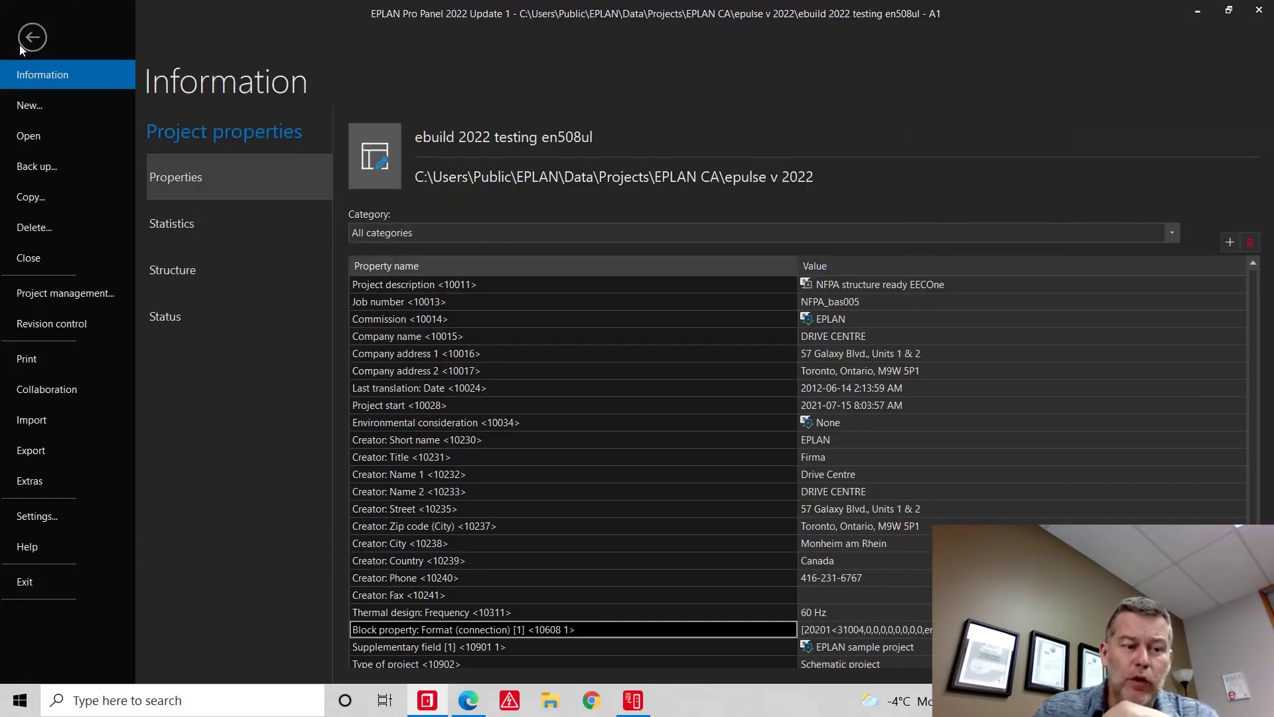
left_click(53, 448)
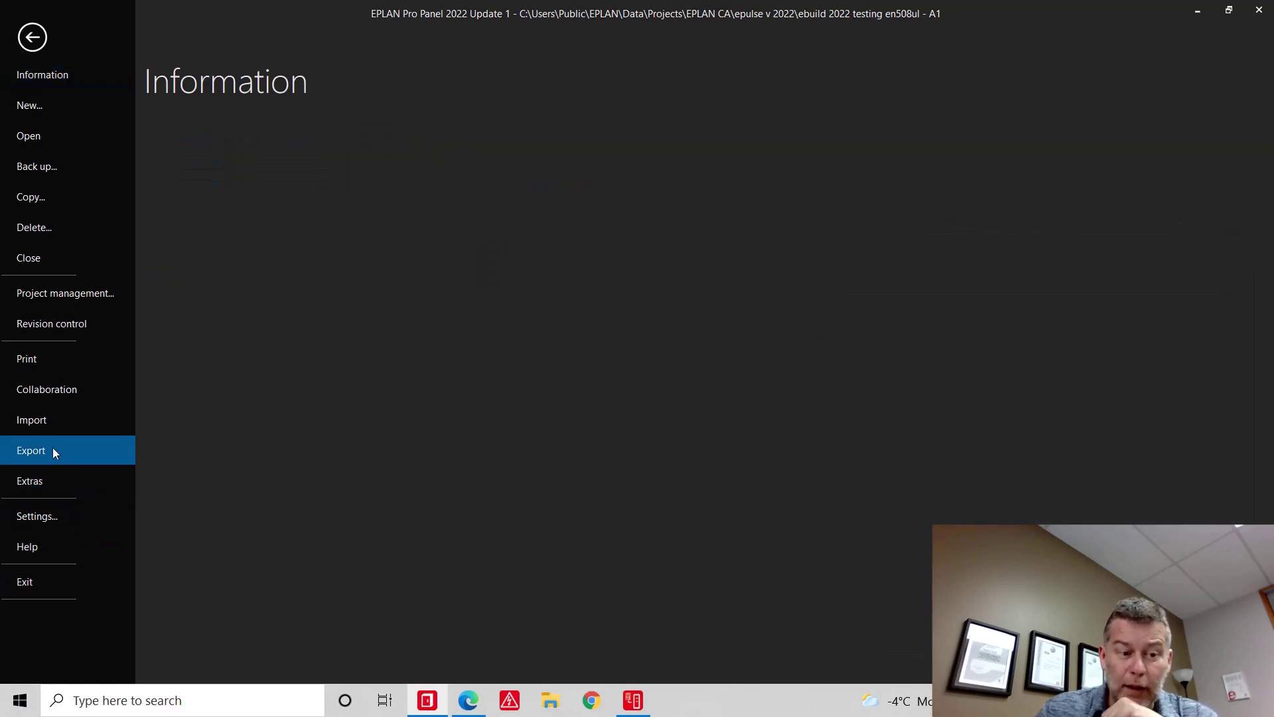
left_click(204, 549)
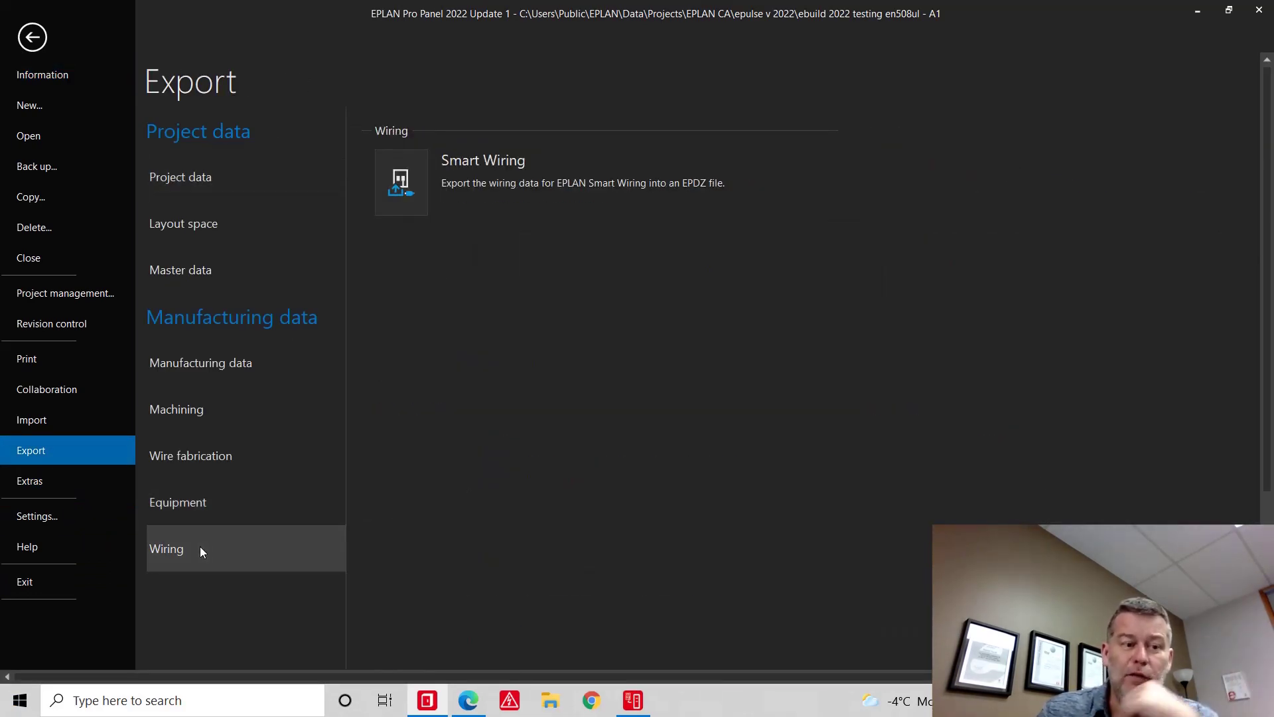
left_click(401, 186)
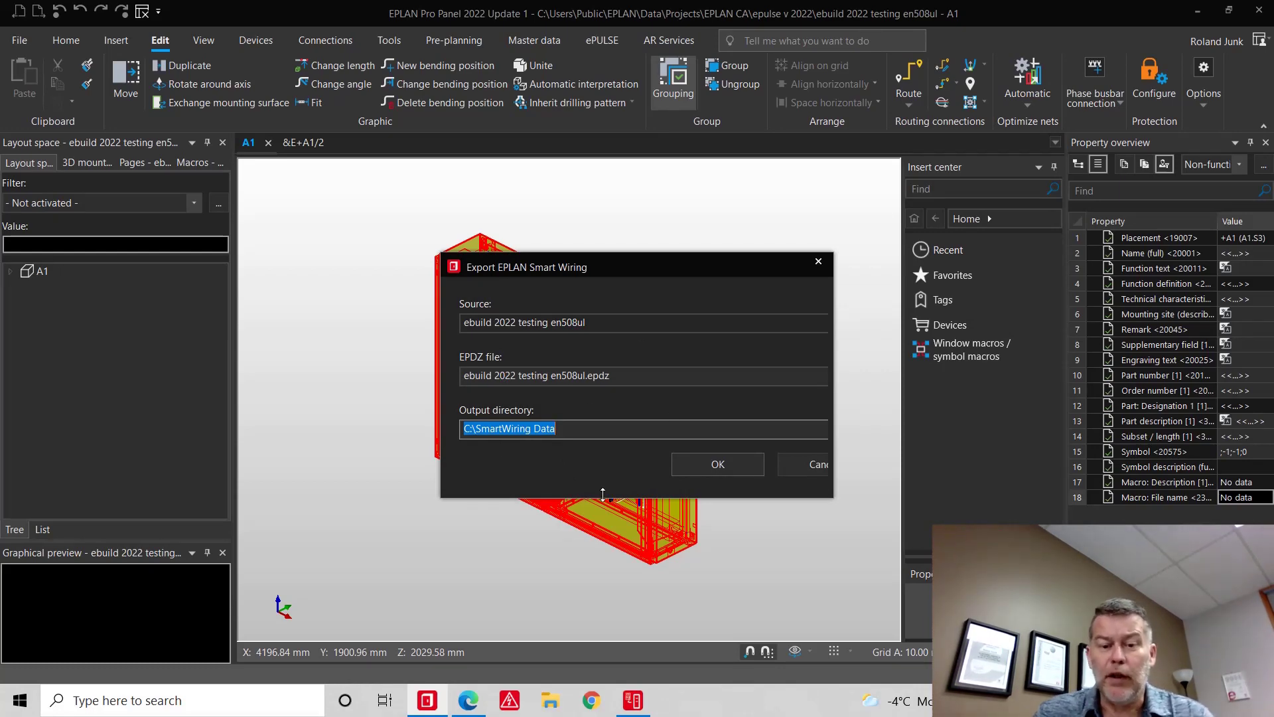
Step: In Smart Wiring, leave administrator settings, let the browser save the login, and open Project options
key("alt+Tab")
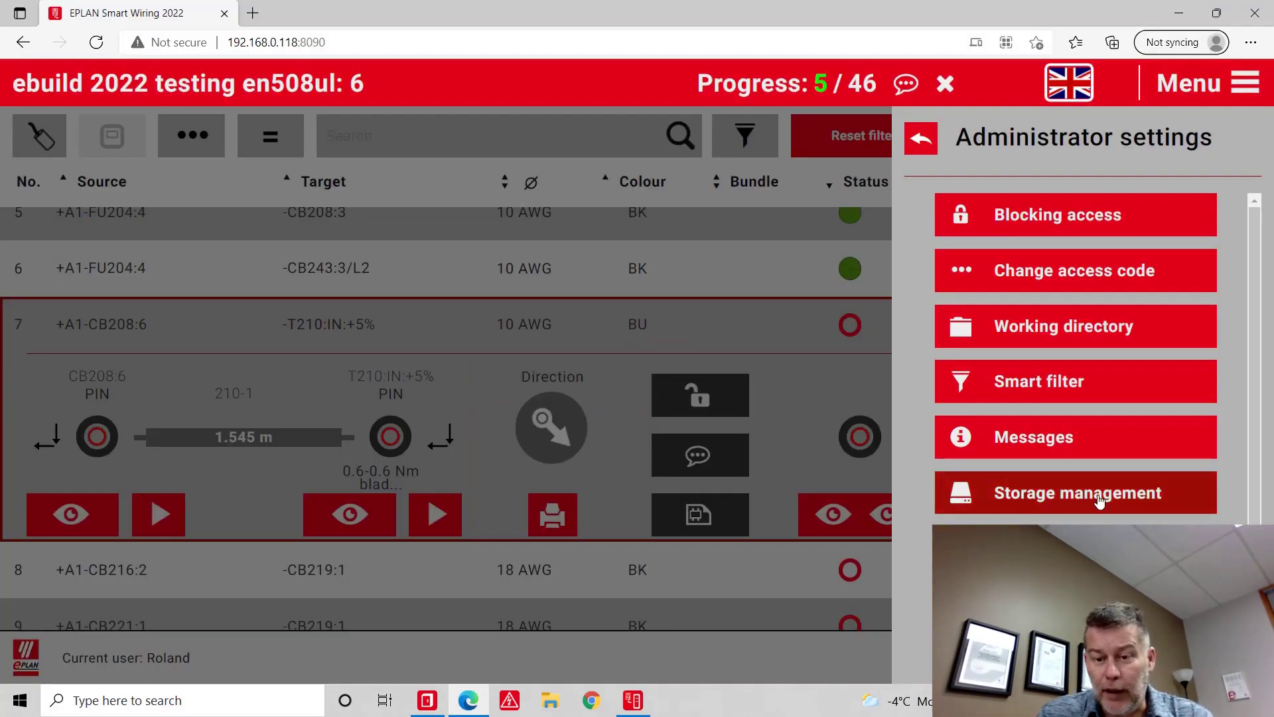
left_click(920, 139)
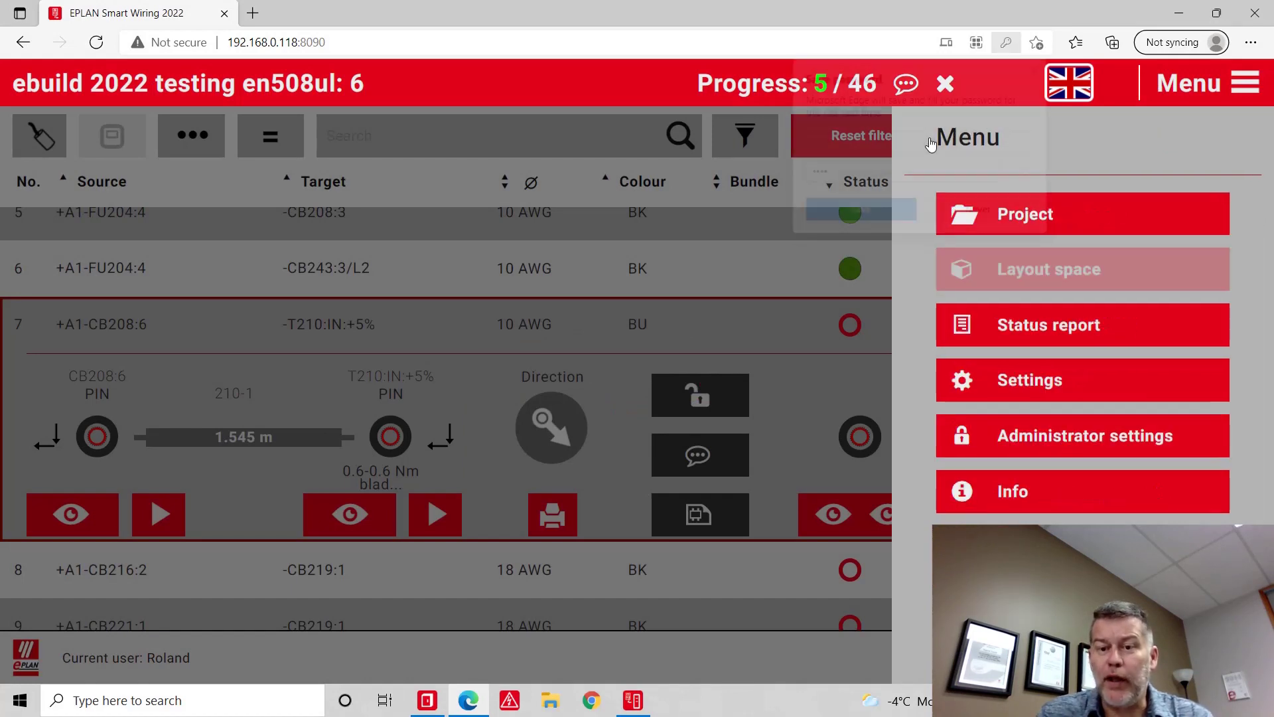
left_click(897, 218)
left_click(996, 222)
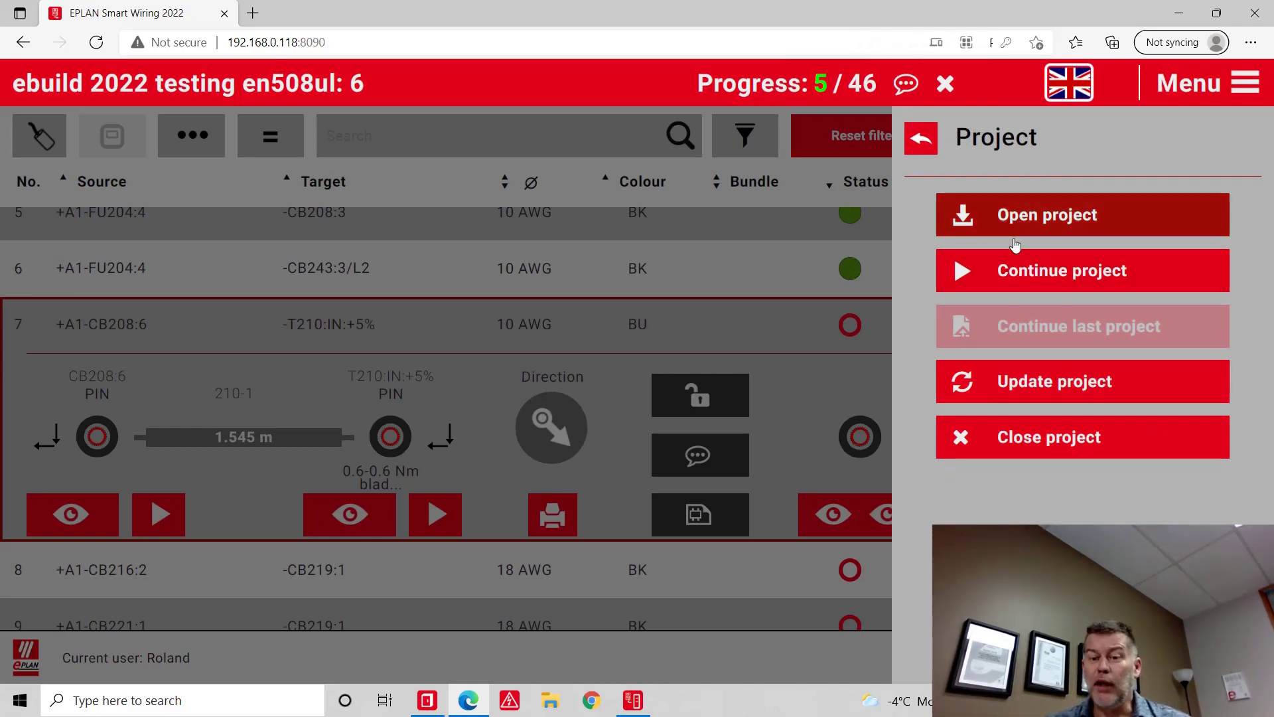
Step: Export the wiring data from EPLAN Pro Panel as ebuild 2022 testing en508ul v2.epdz
key("alt+Tab")
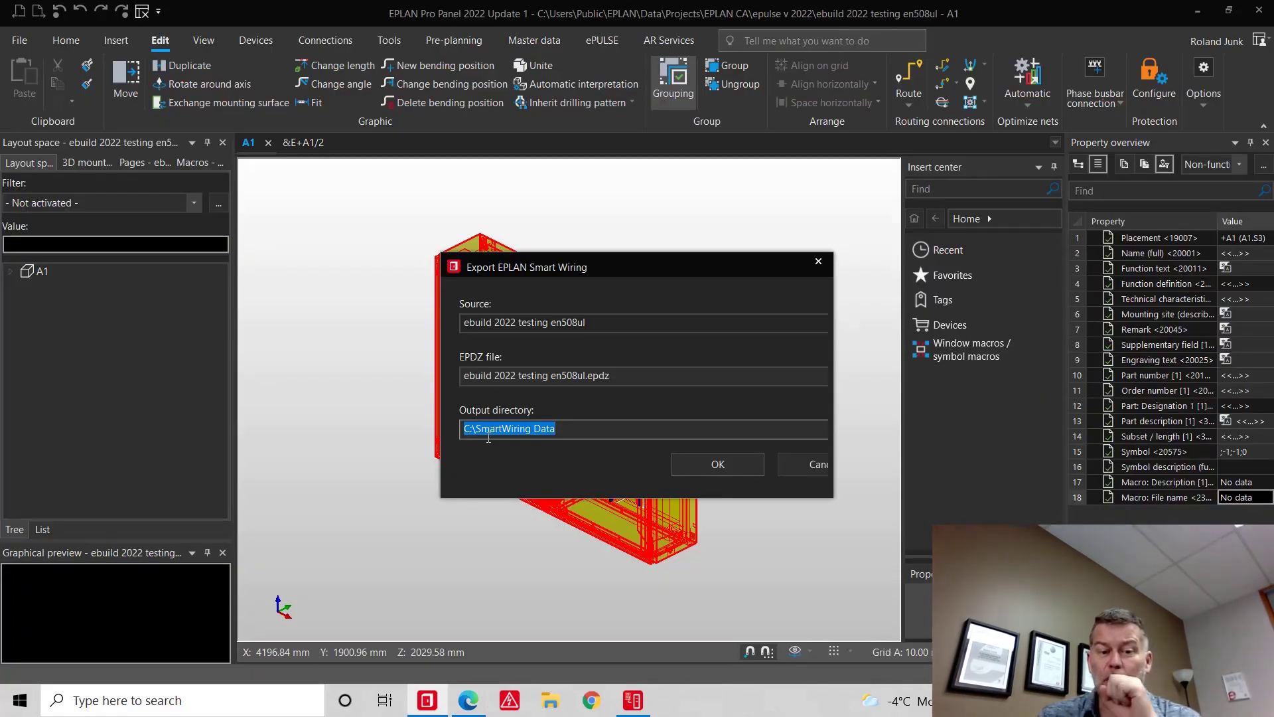
left_click(639, 382)
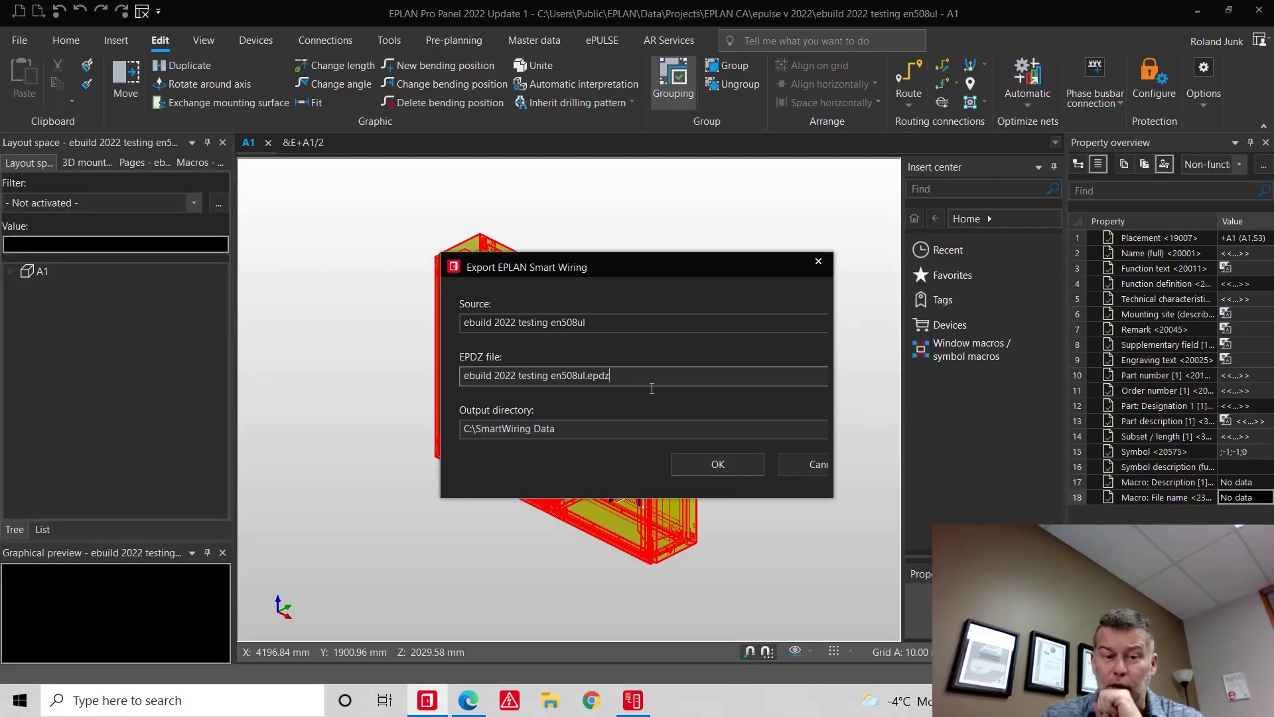
key("Left")
key("Left")
key("Left")
type("v2")
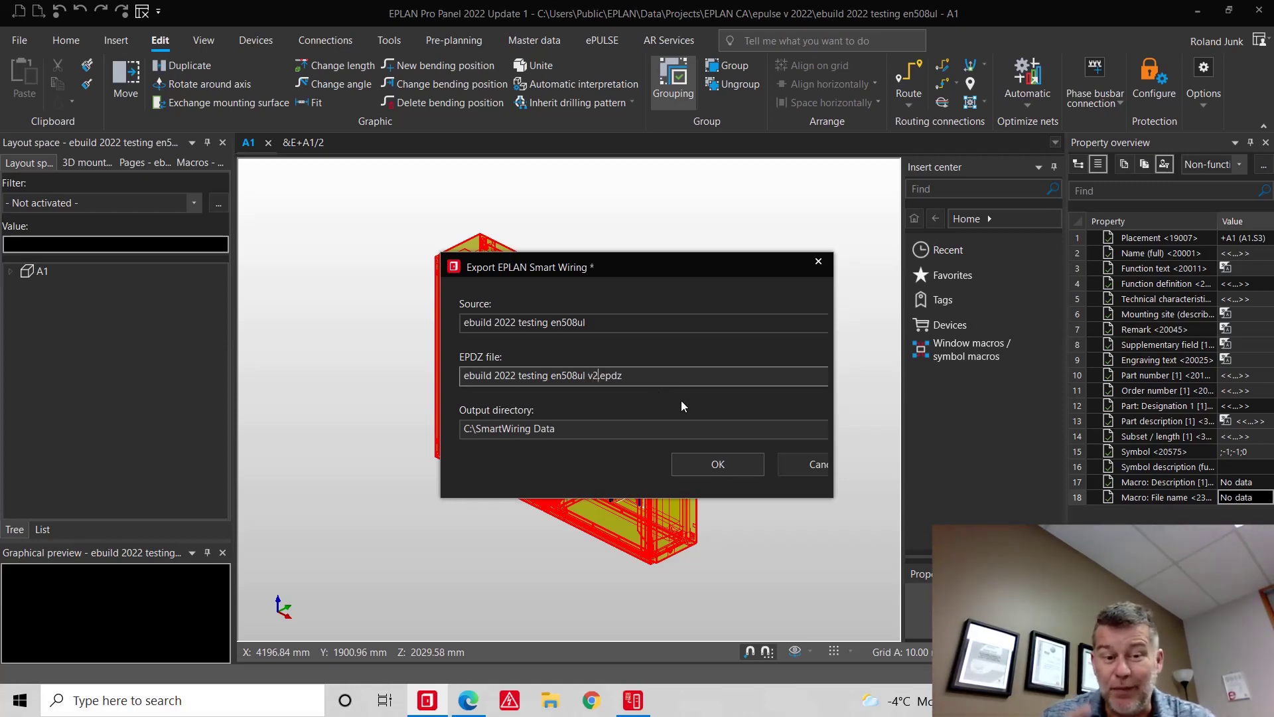
left_click(705, 469)
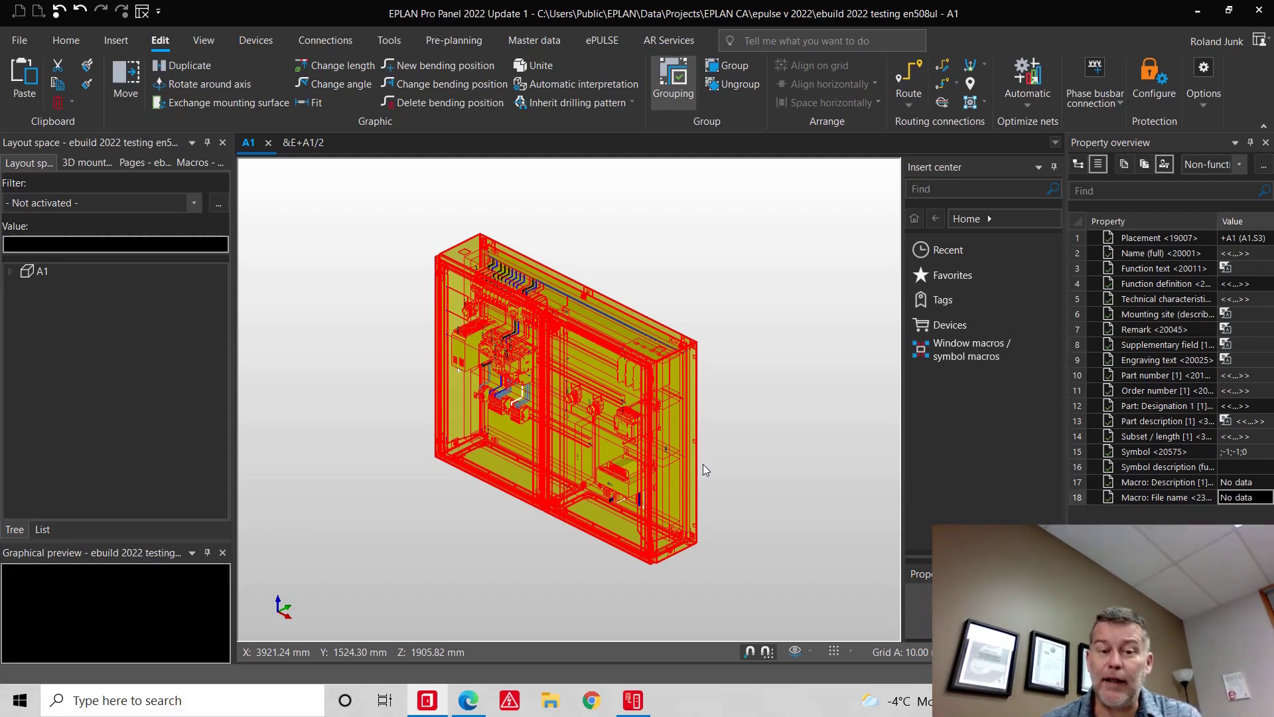
key("alt+Tab")
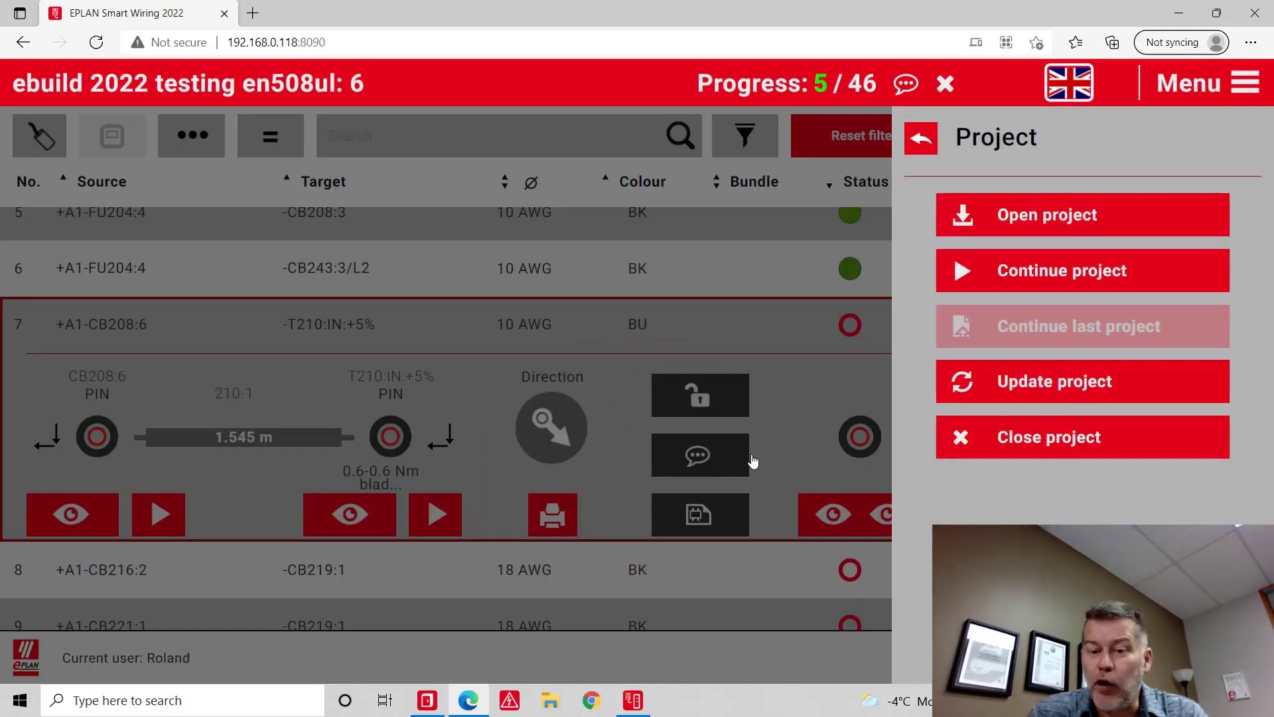
Step: Start a project update in Smart Wiring from the ebuild 2022 testing en508ul v2.epdz file
left_click(1053, 389)
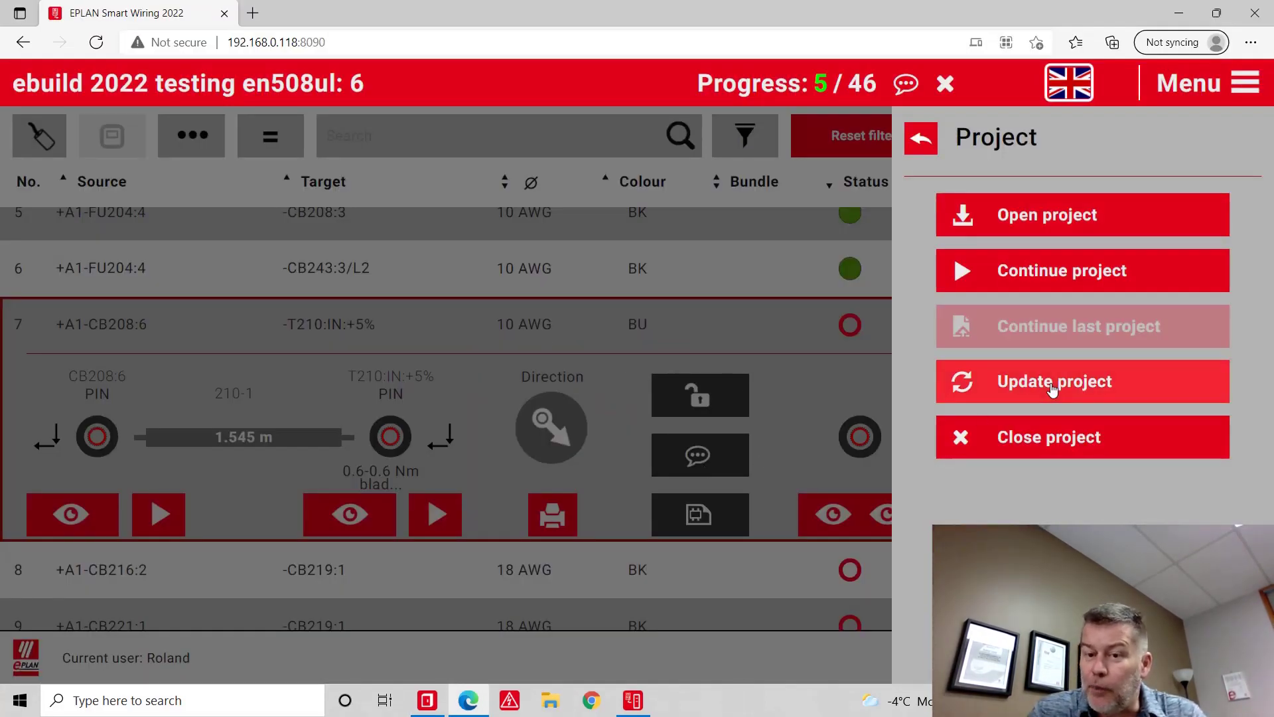
left_click(498, 261)
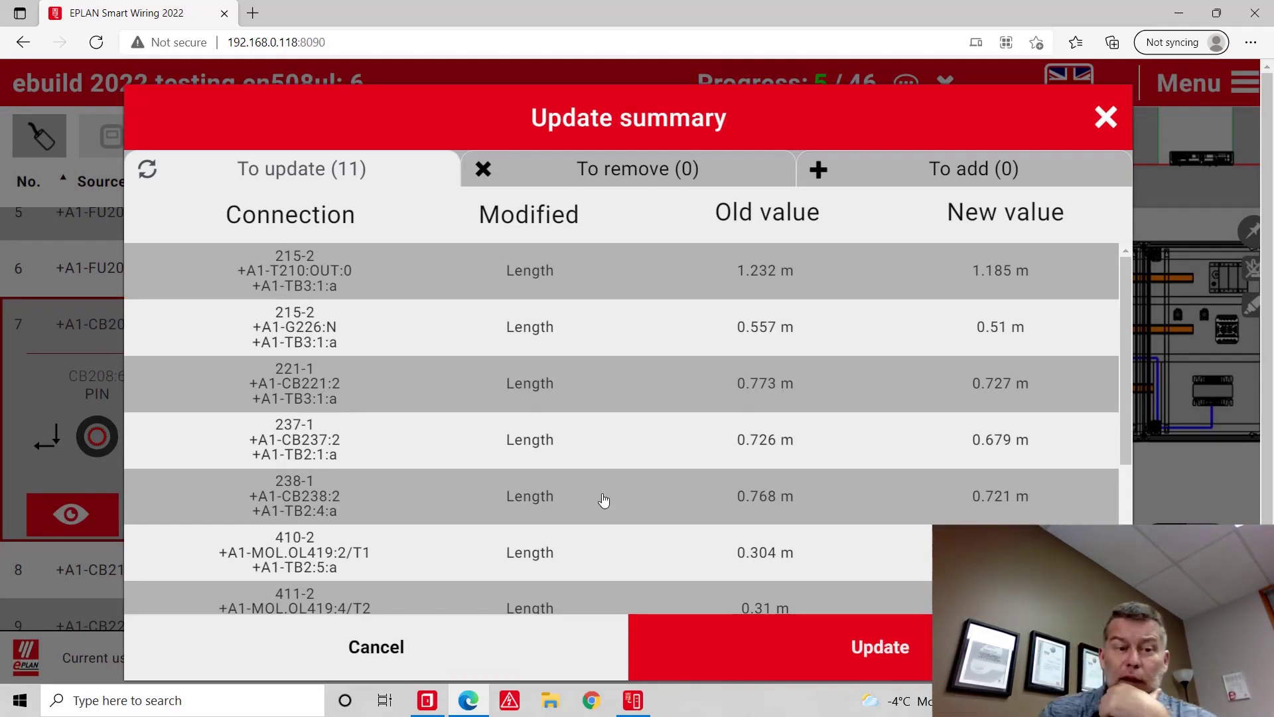
scroll(617, 478, "down", 3)
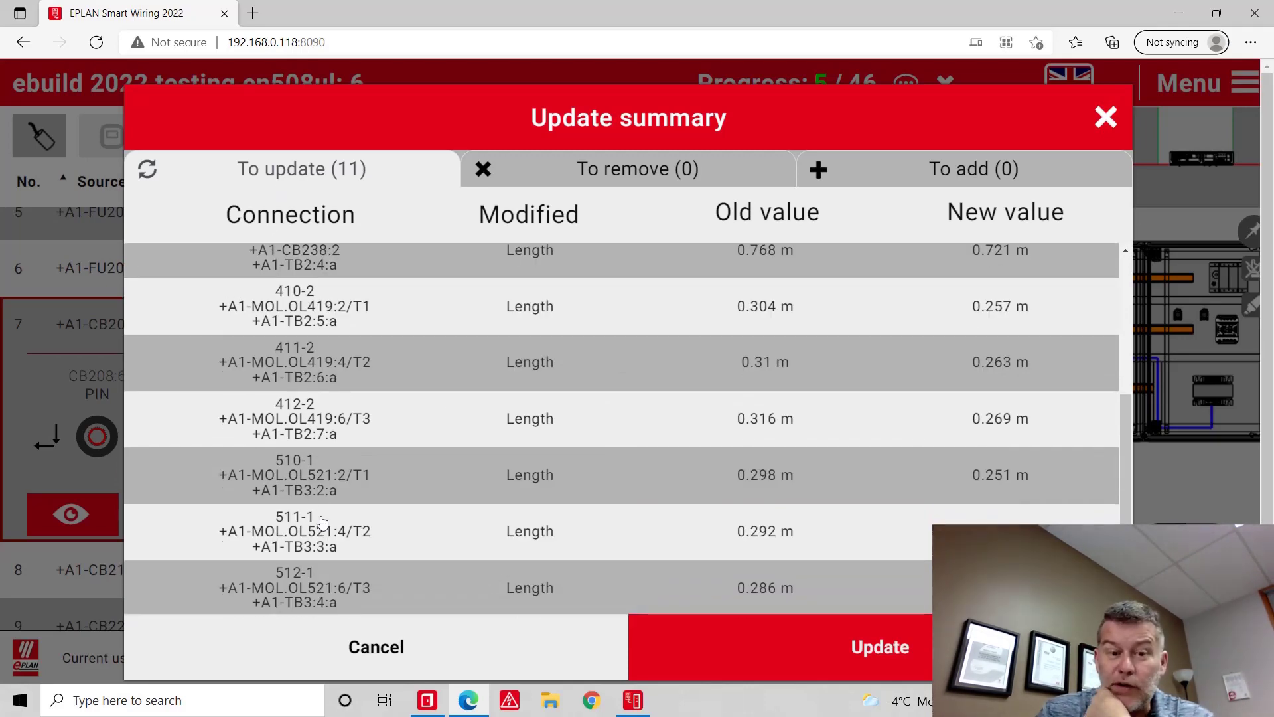
scroll(421, 531, "up", 4)
Step: Confirm nothing is listed to remove or add, then apply the 11 wire updates
left_click(605, 185)
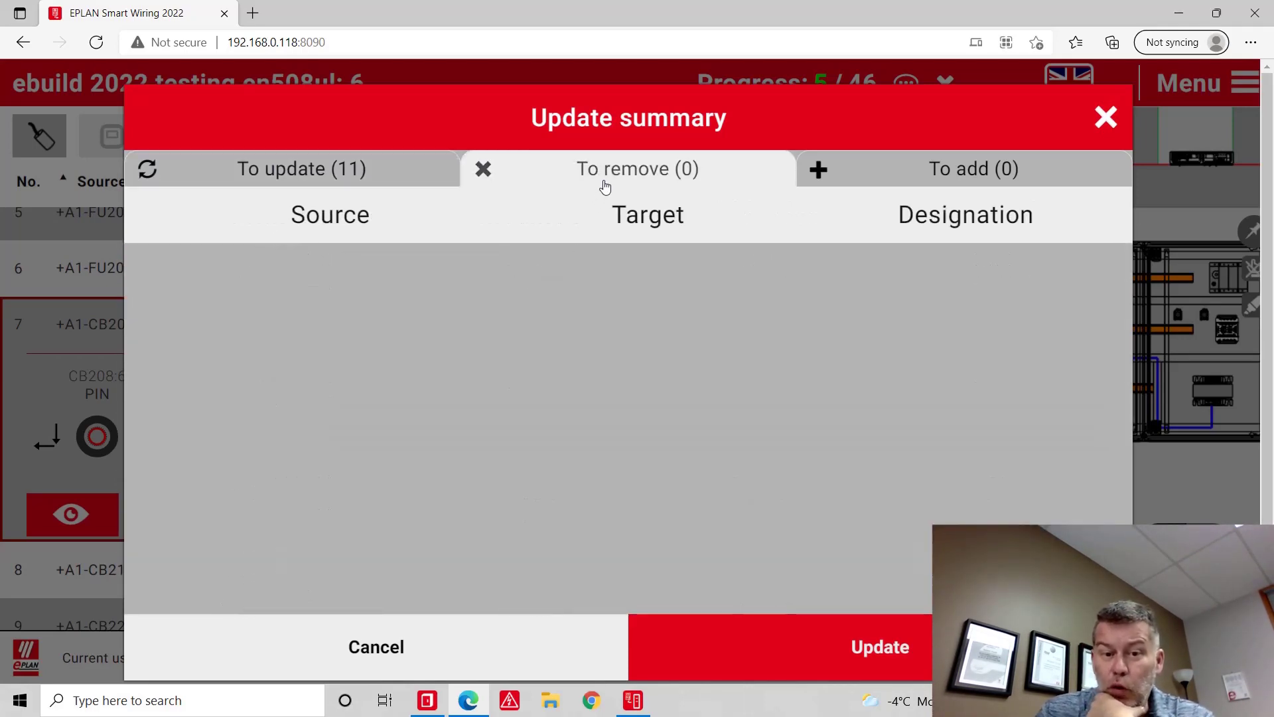
left_click(919, 174)
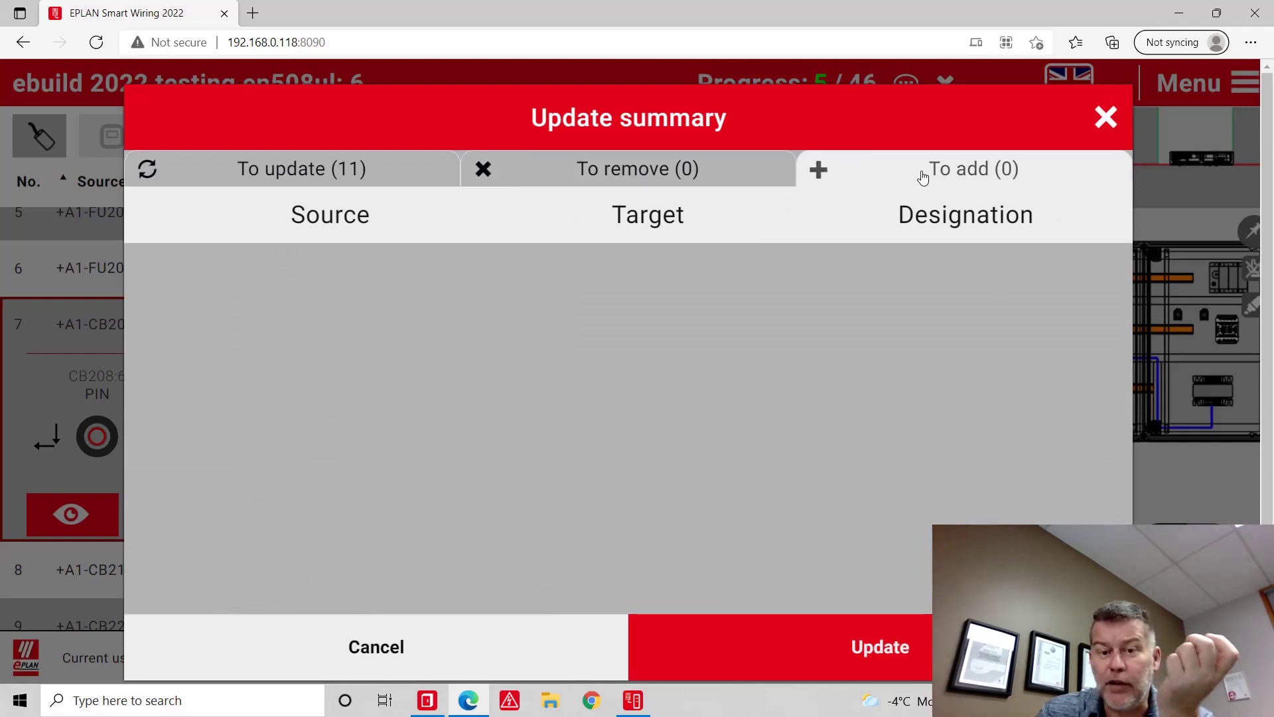
left_click(276, 189)
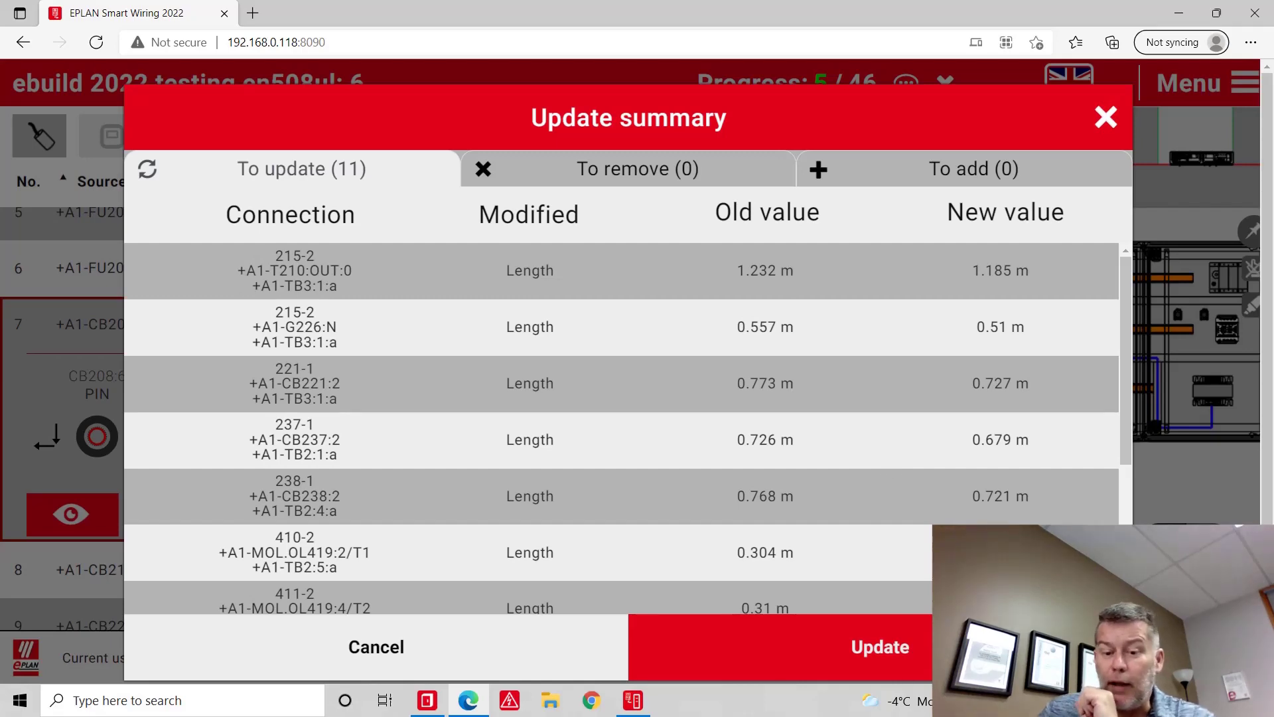
left_click(869, 647)
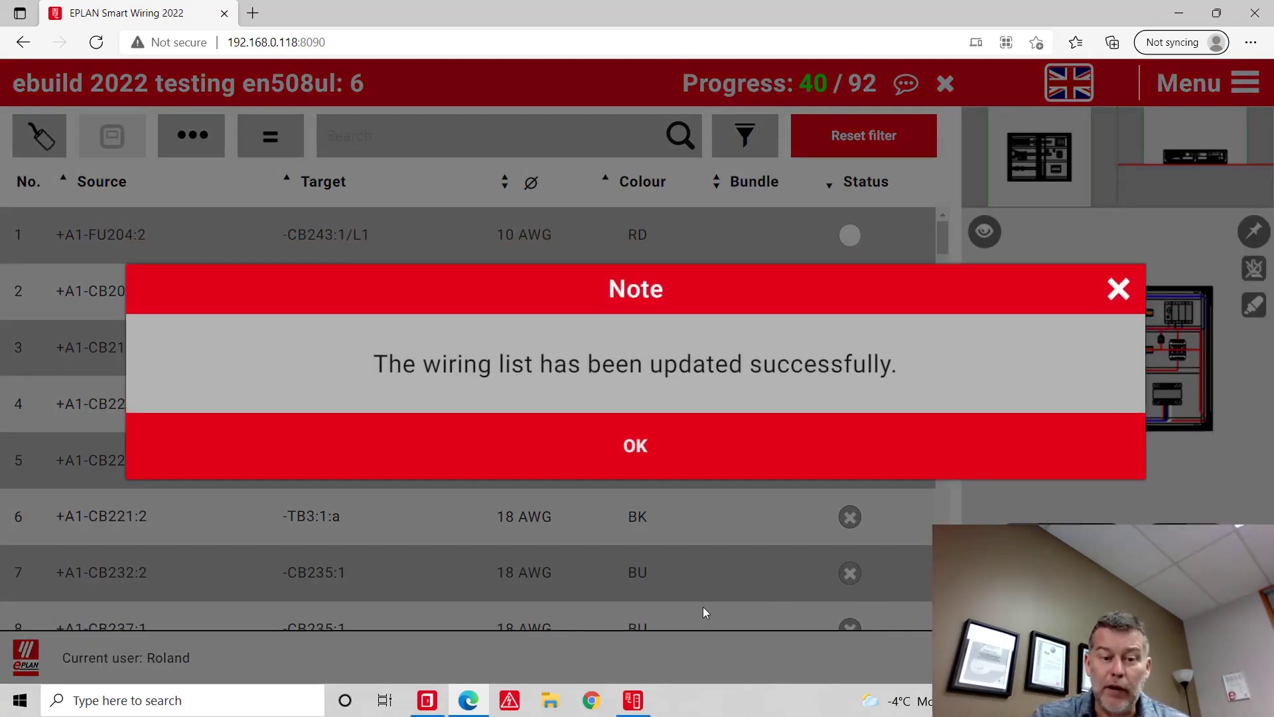
Step: Dismiss the success note and scroll the wire list: wires 41–45 updated, 46 onward unconnected
left_click(665, 440)
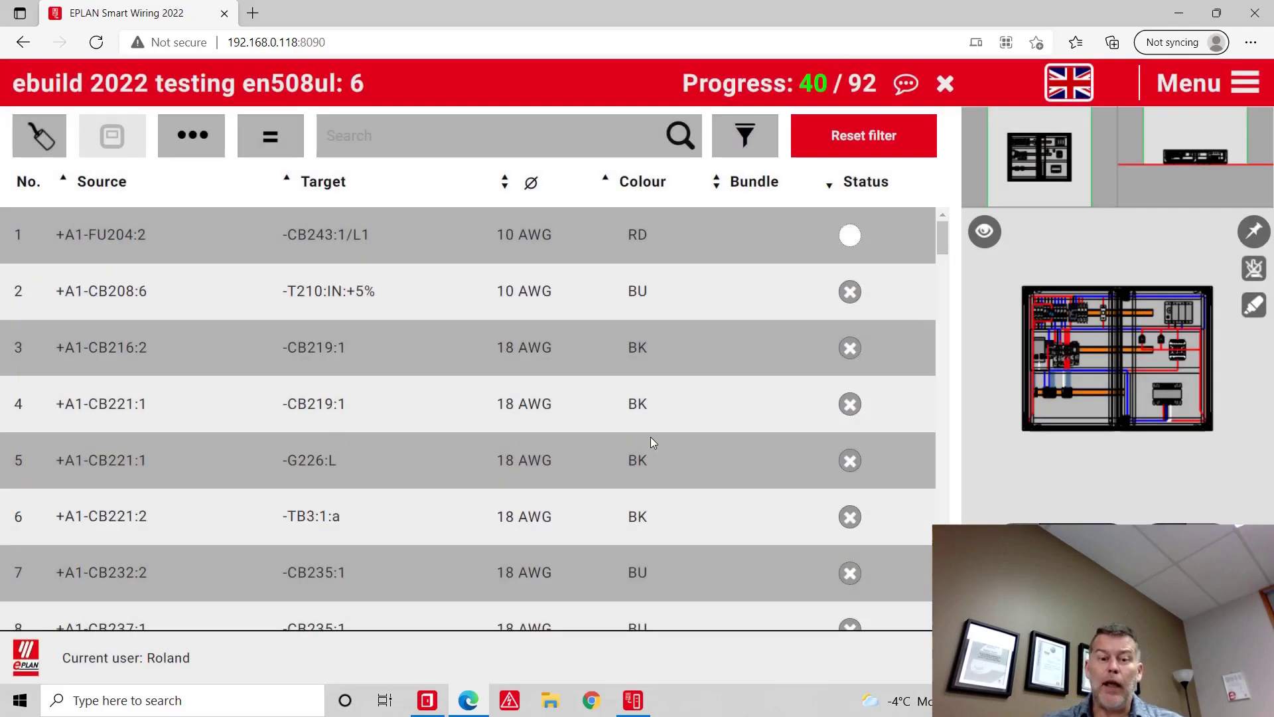
scroll(640, 408, "down", 6)
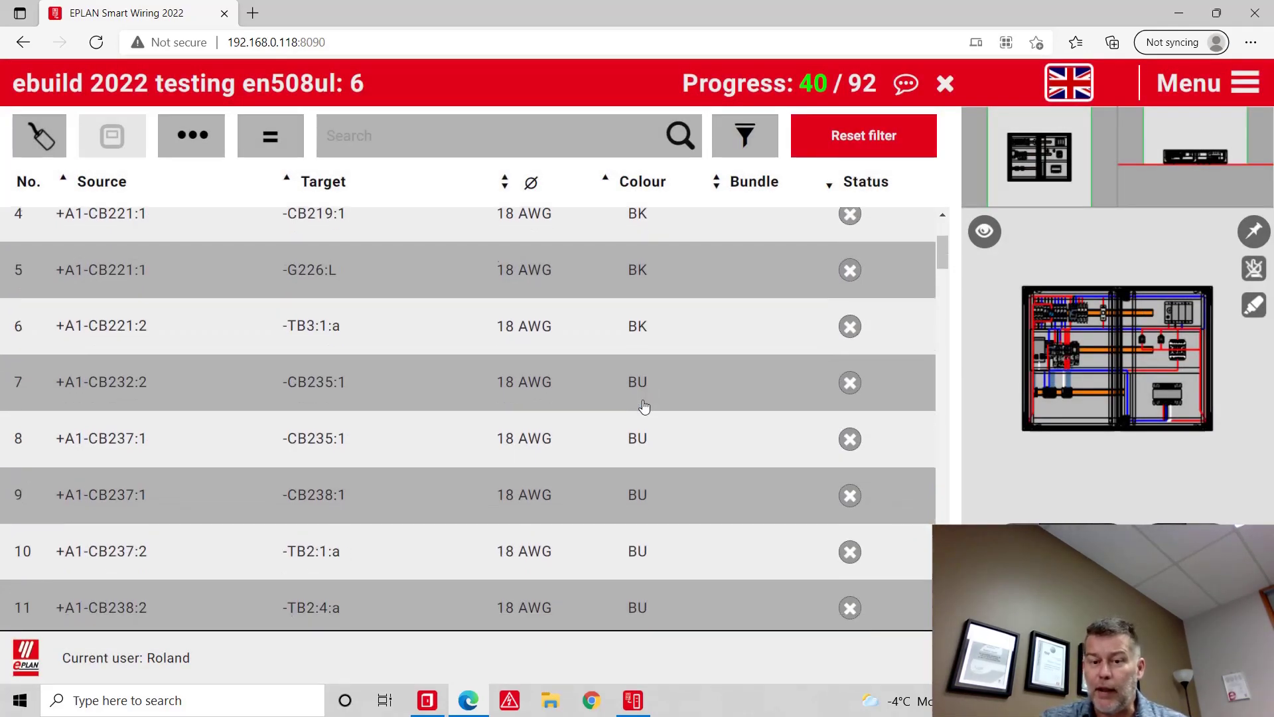
scroll(644, 405, "down", 20)
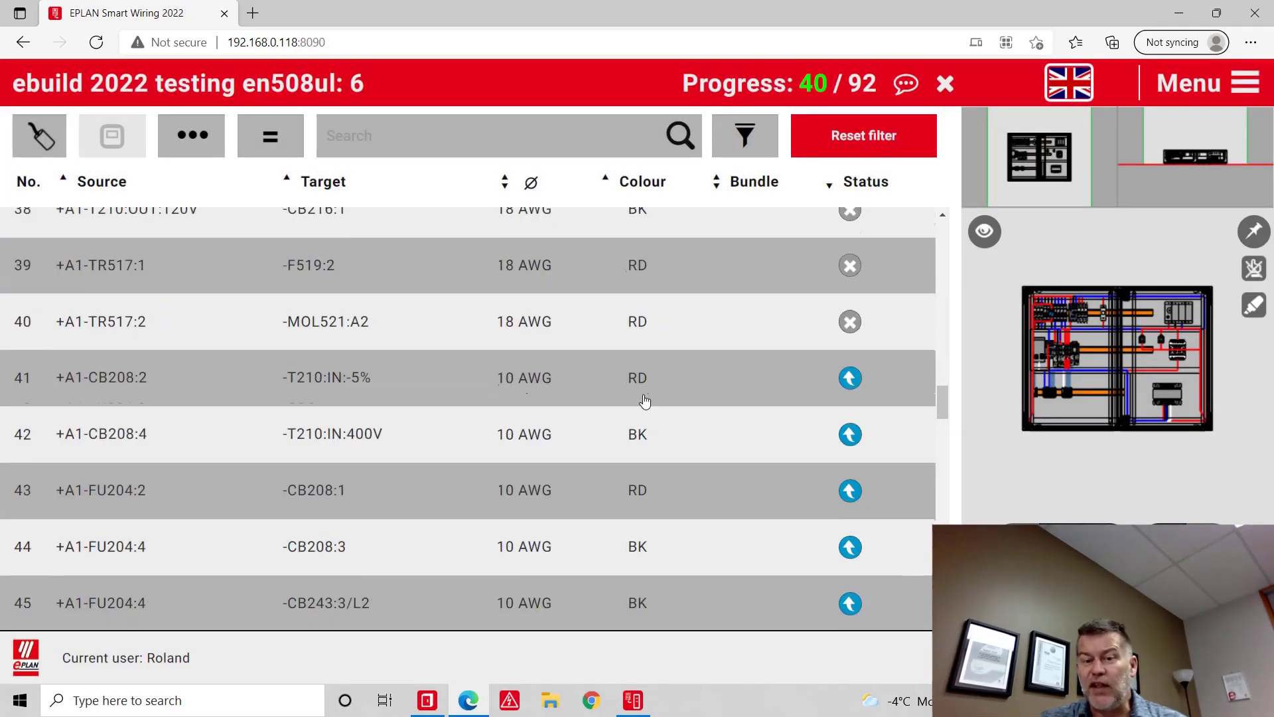
scroll(644, 402, "down", 2)
scroll(643, 401, "up", 7)
scroll(631, 408, "down", 1)
scroll(629, 410, "down", 1)
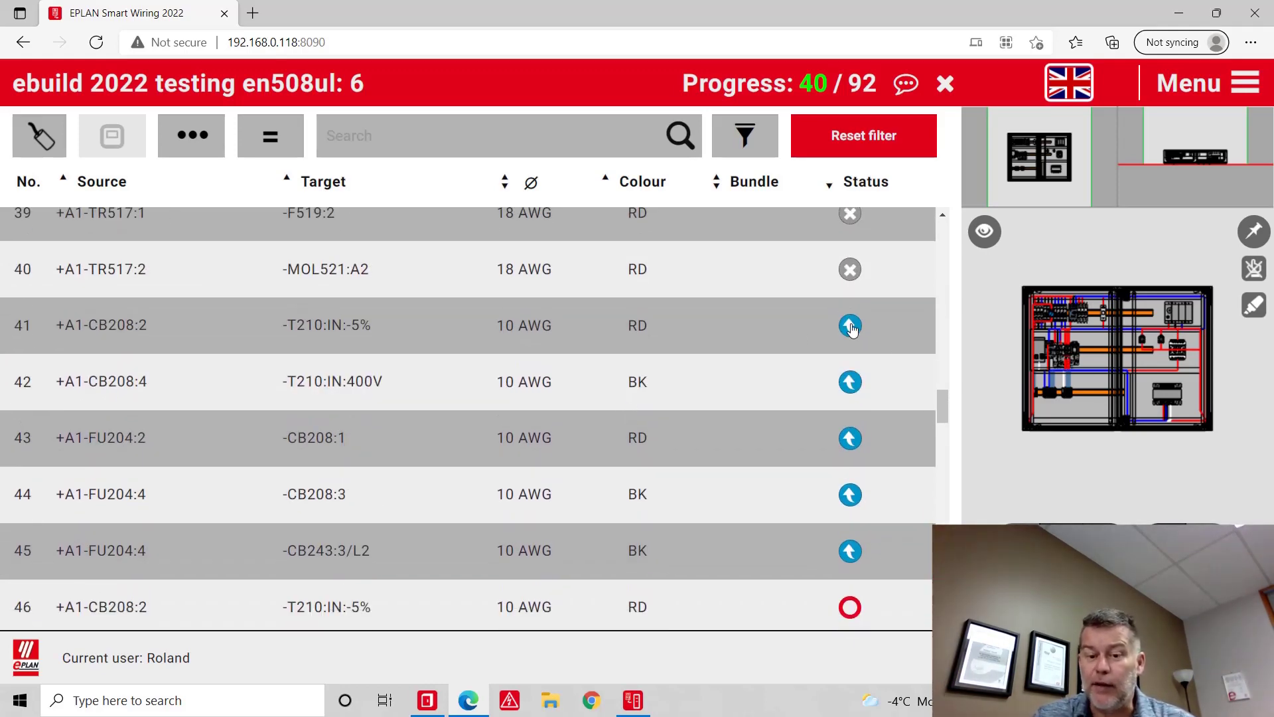
scroll(794, 442, "down", 3)
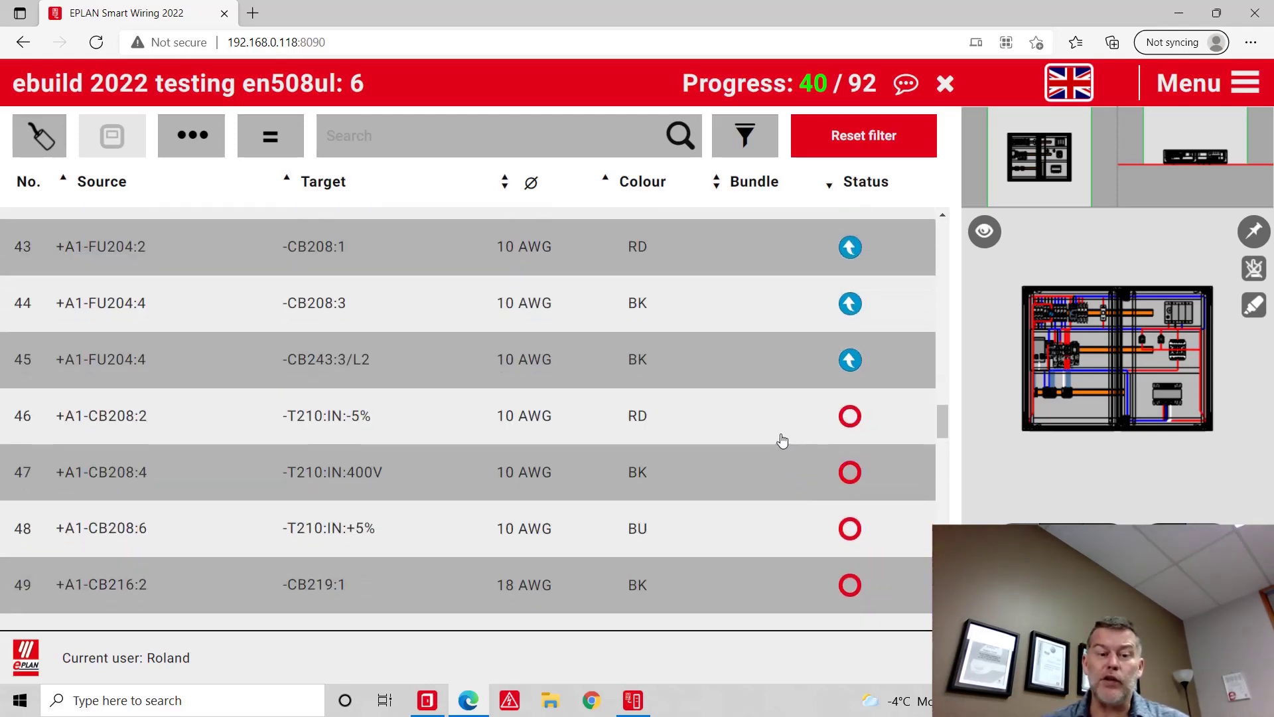